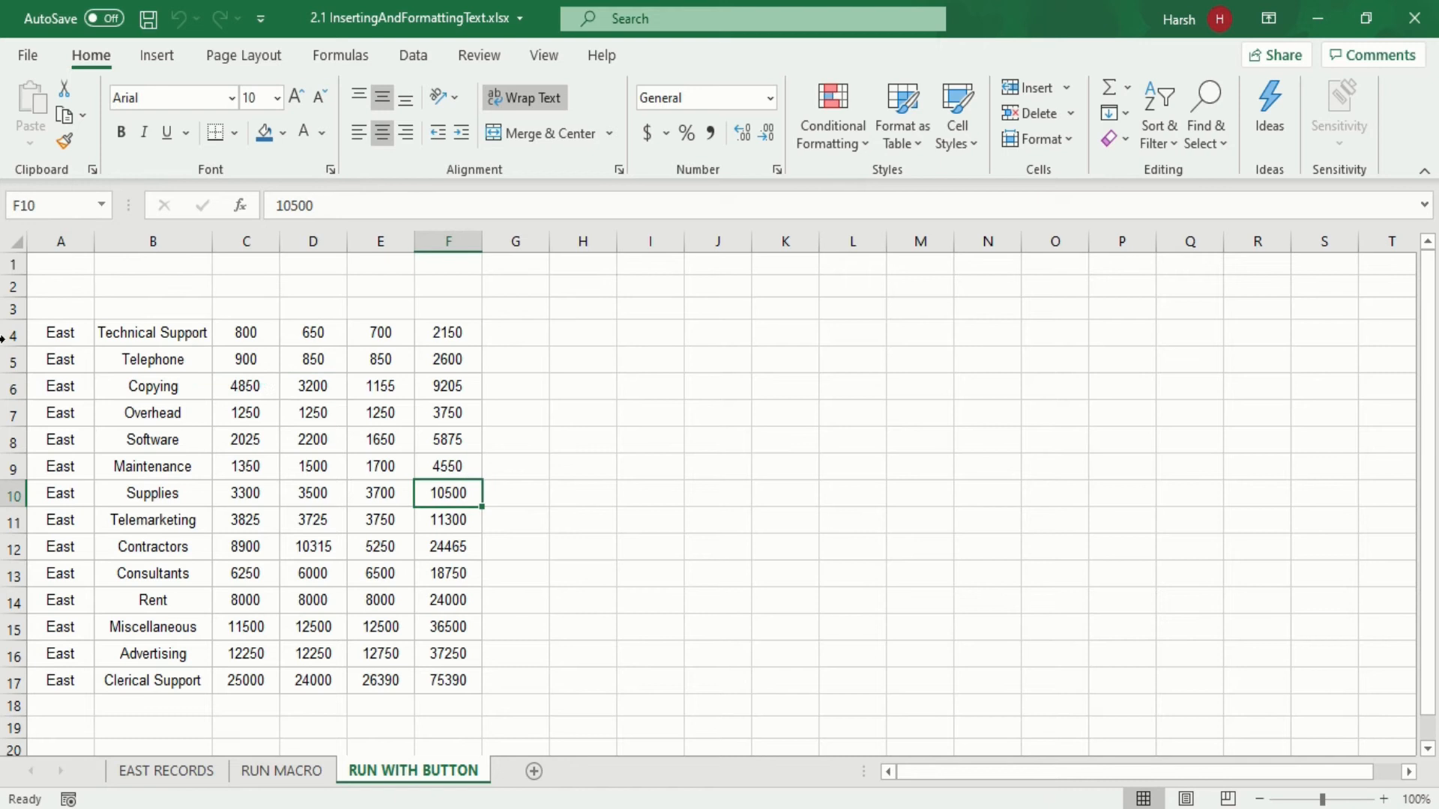
Examine the East expense records column by column, from the region through the row totals
drag(60, 332, 69, 649)
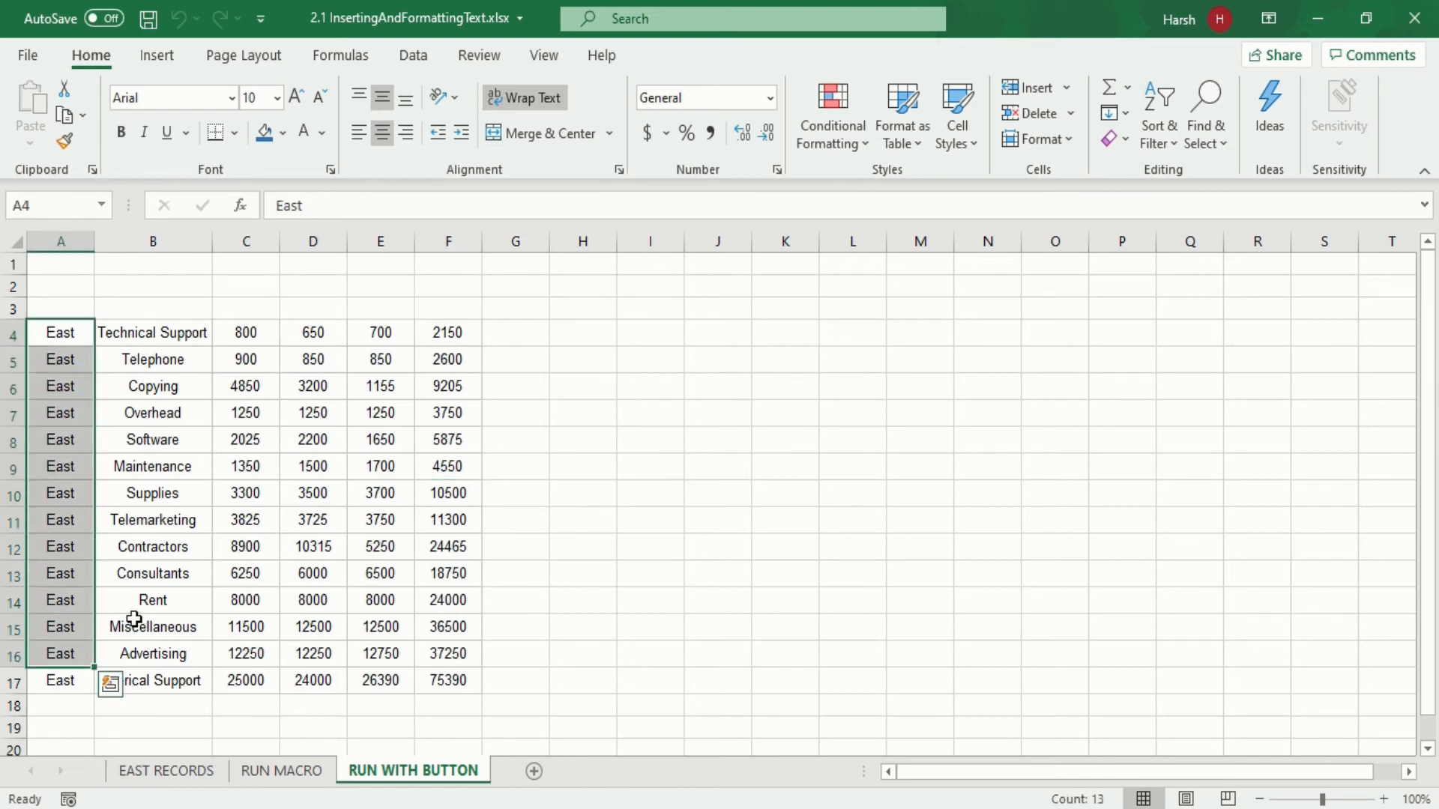
drag(196, 334, 157, 662)
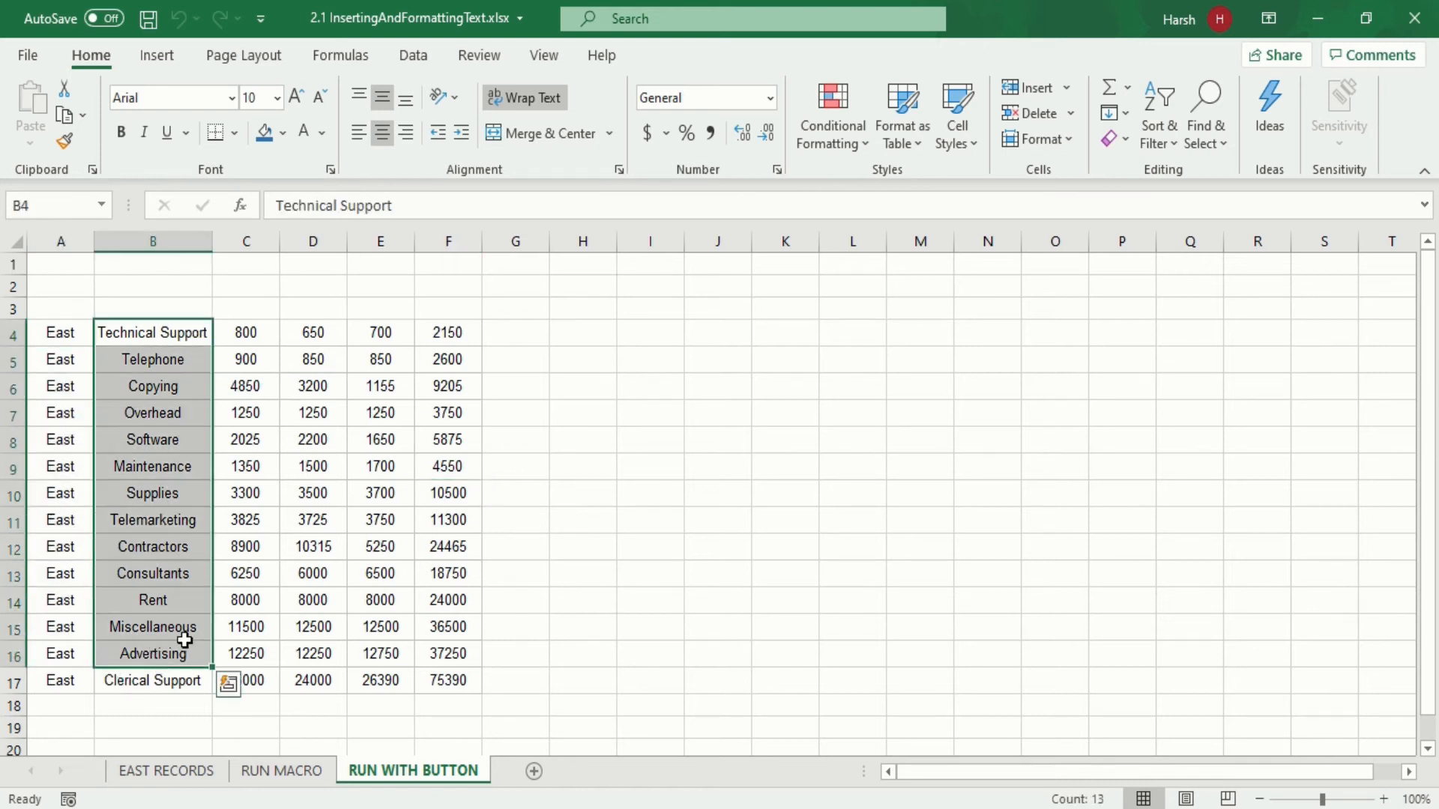
drag(267, 338, 244, 656)
drag(328, 341, 313, 656)
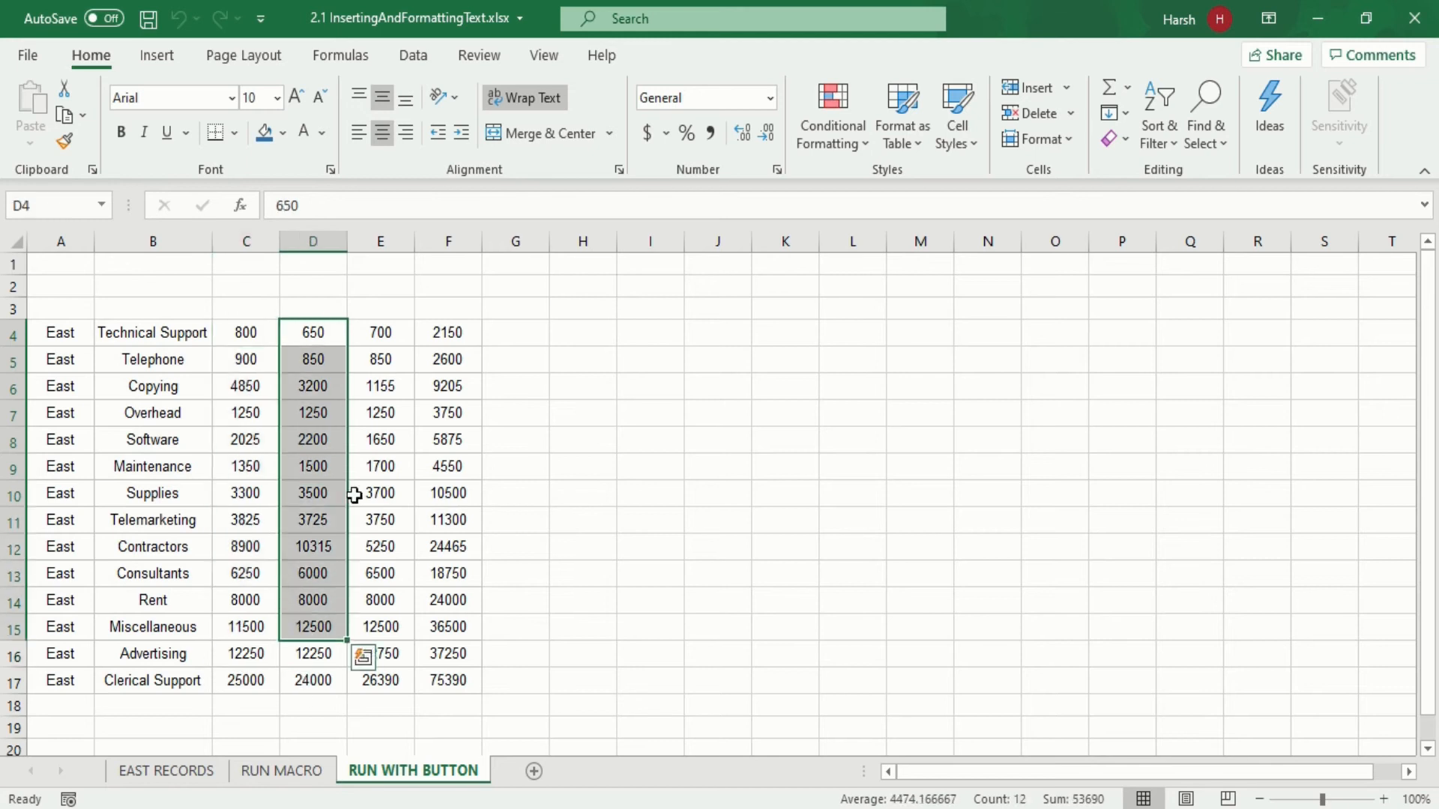
drag(380, 359, 380, 575)
drag(447, 333, 443, 653)
click(283, 501)
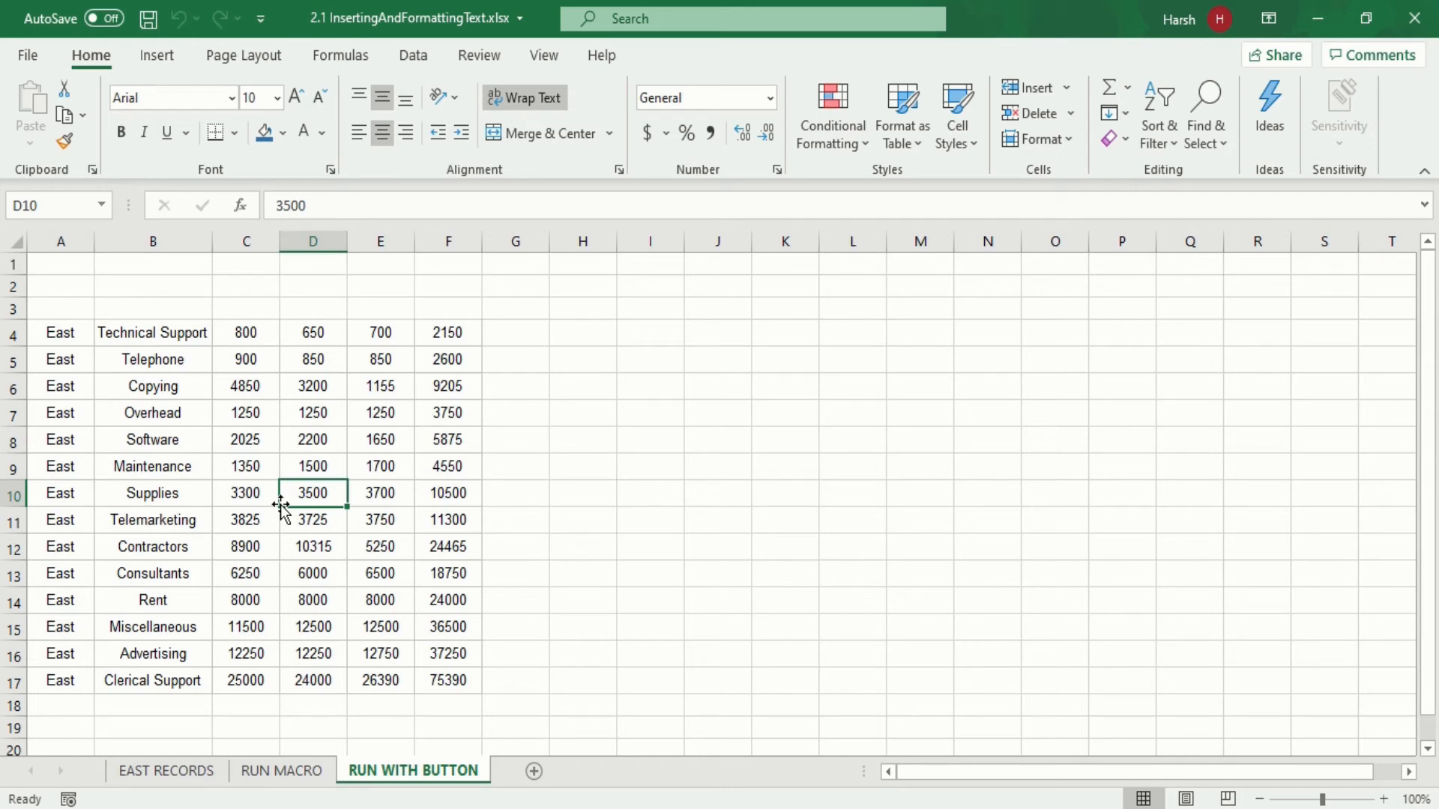
View the list of macros available in all open workbooks and close it without running one
click(544, 55)
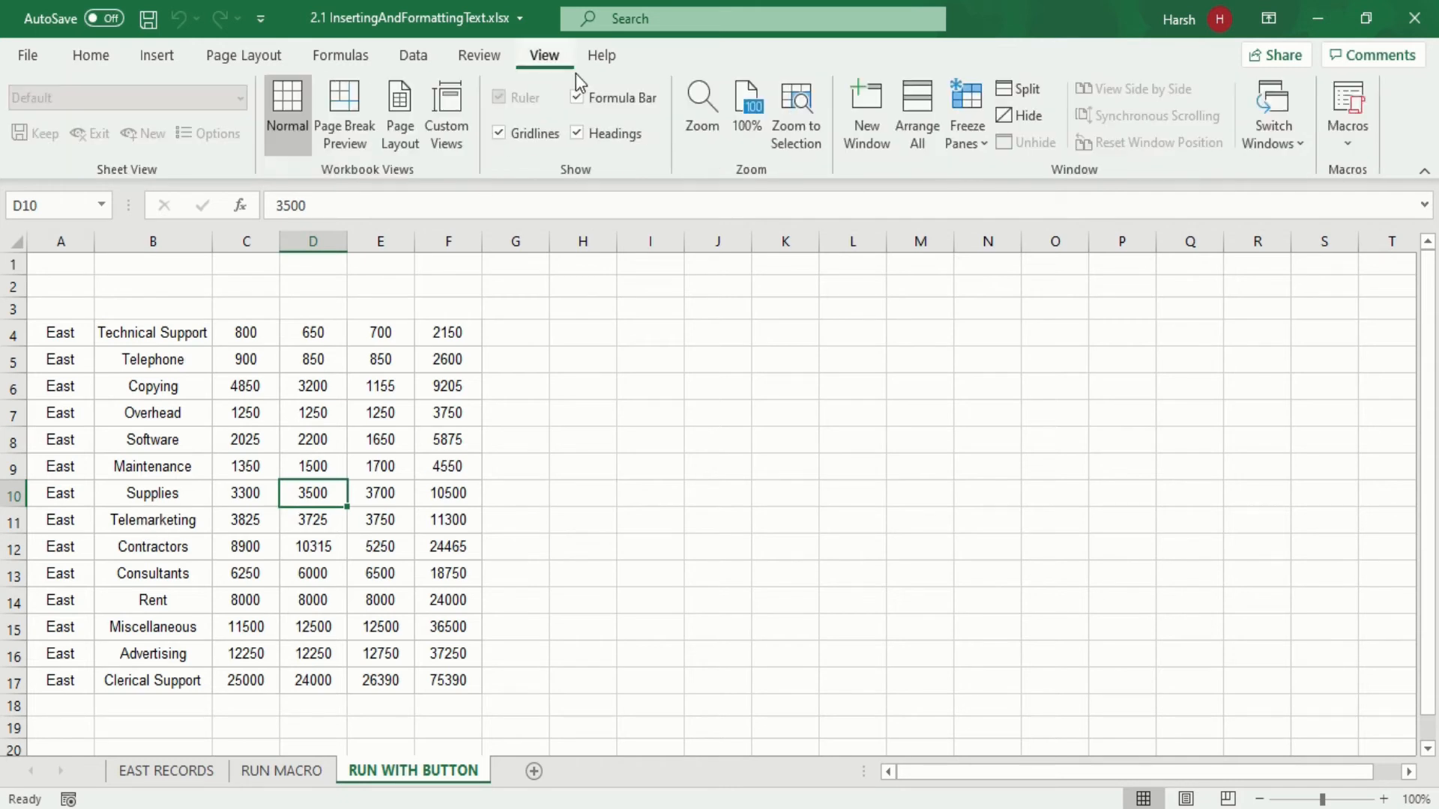
click(1347, 147)
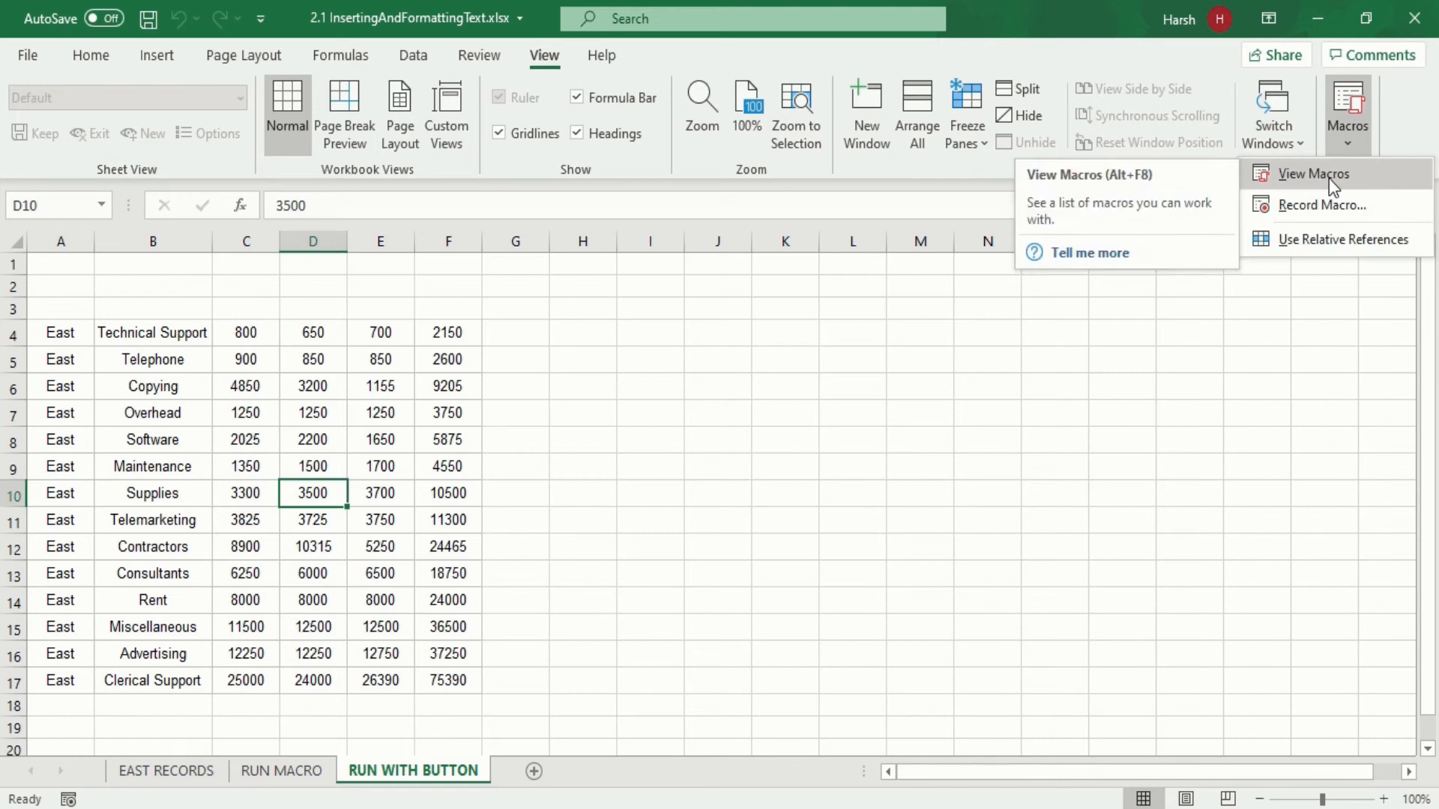
click(1329, 179)
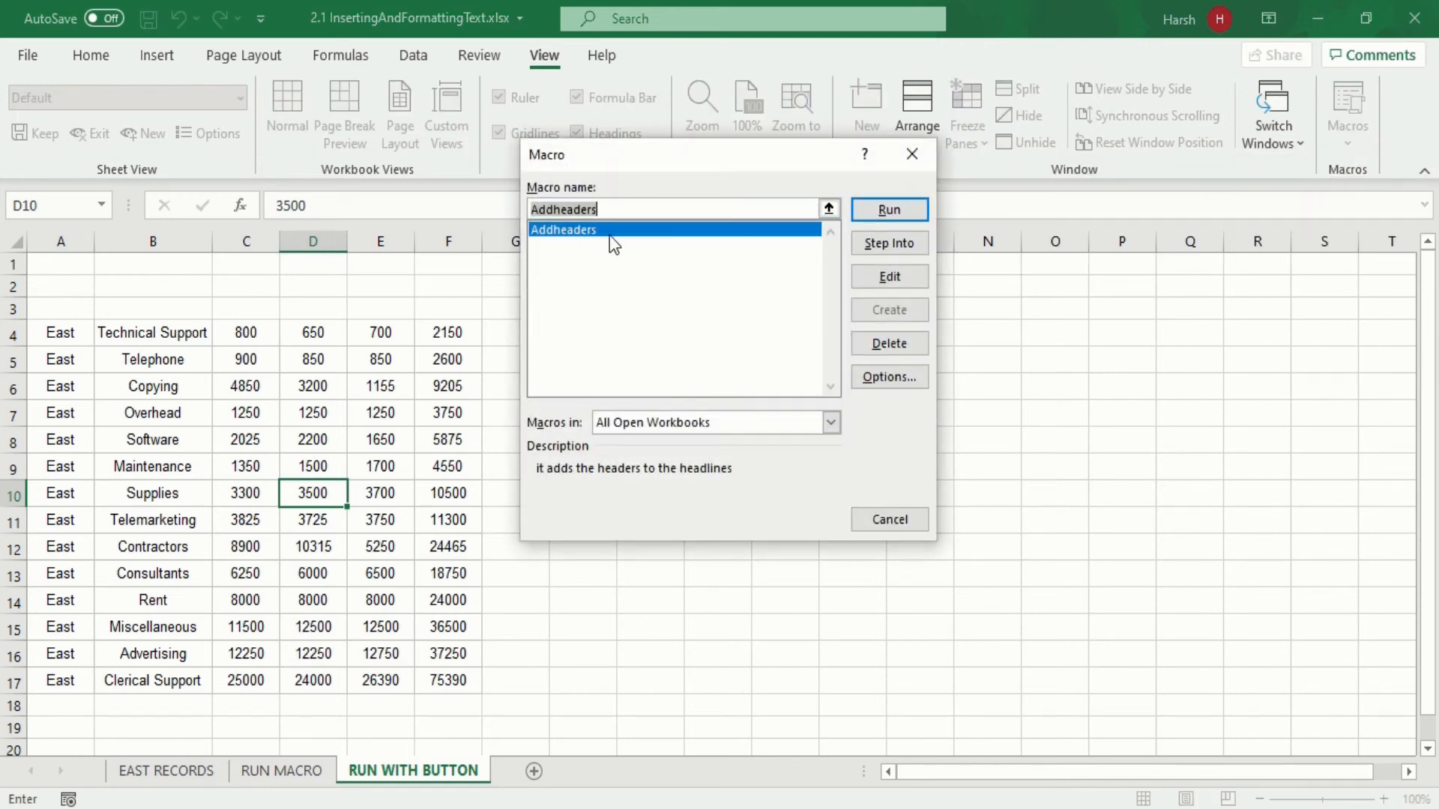
click(922, 157)
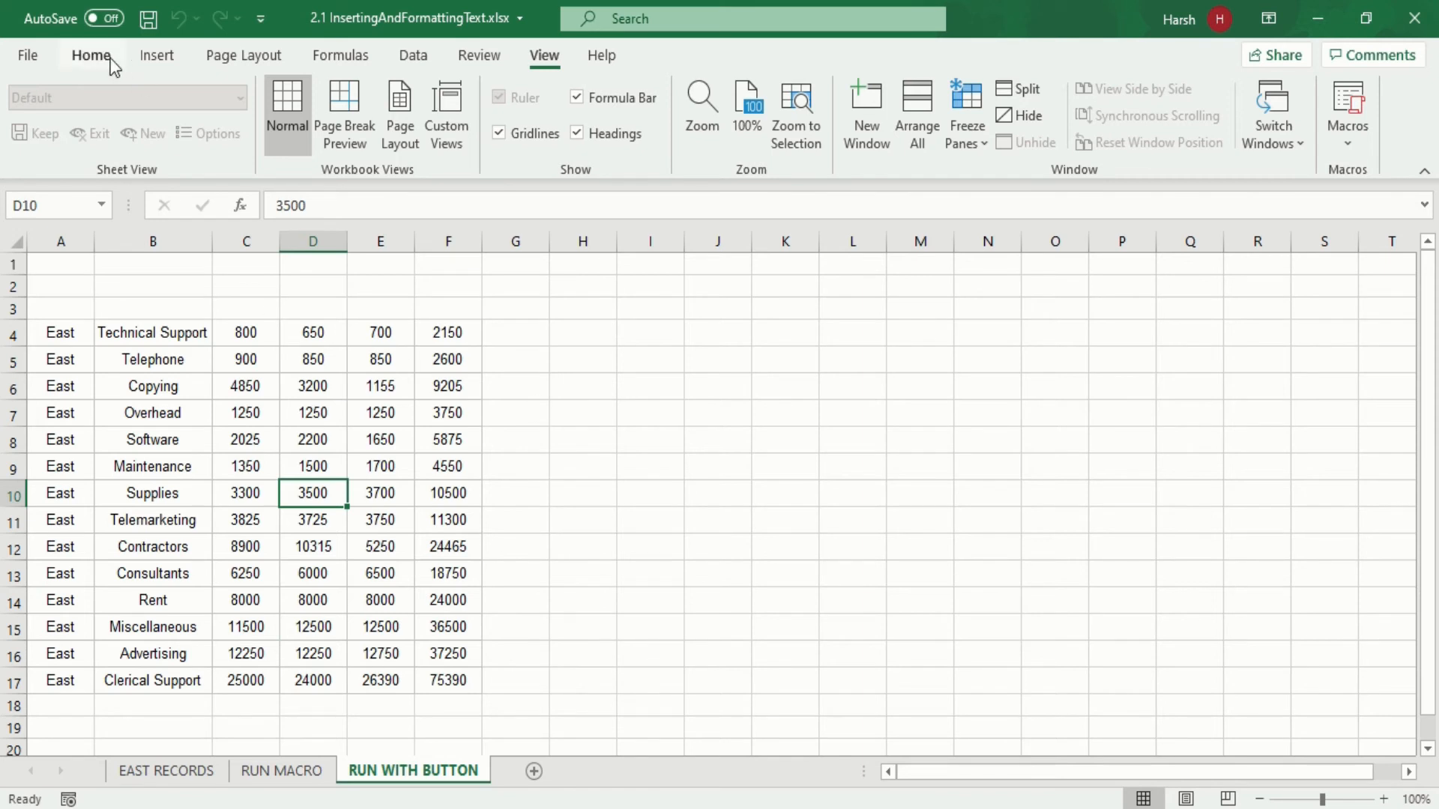
Customize the ribbon to enable the Developer tab
right_click(550, 68)
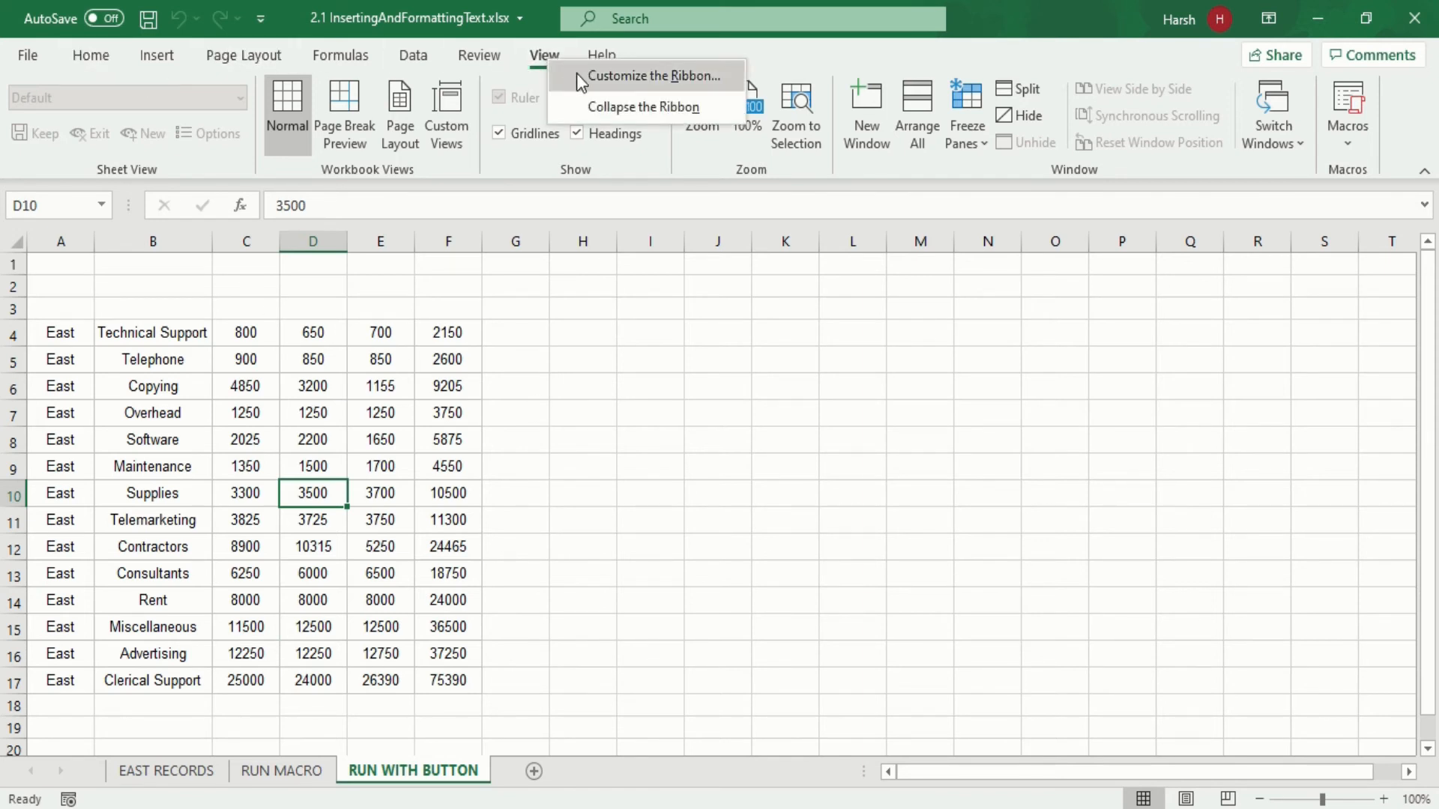
click(667, 76)
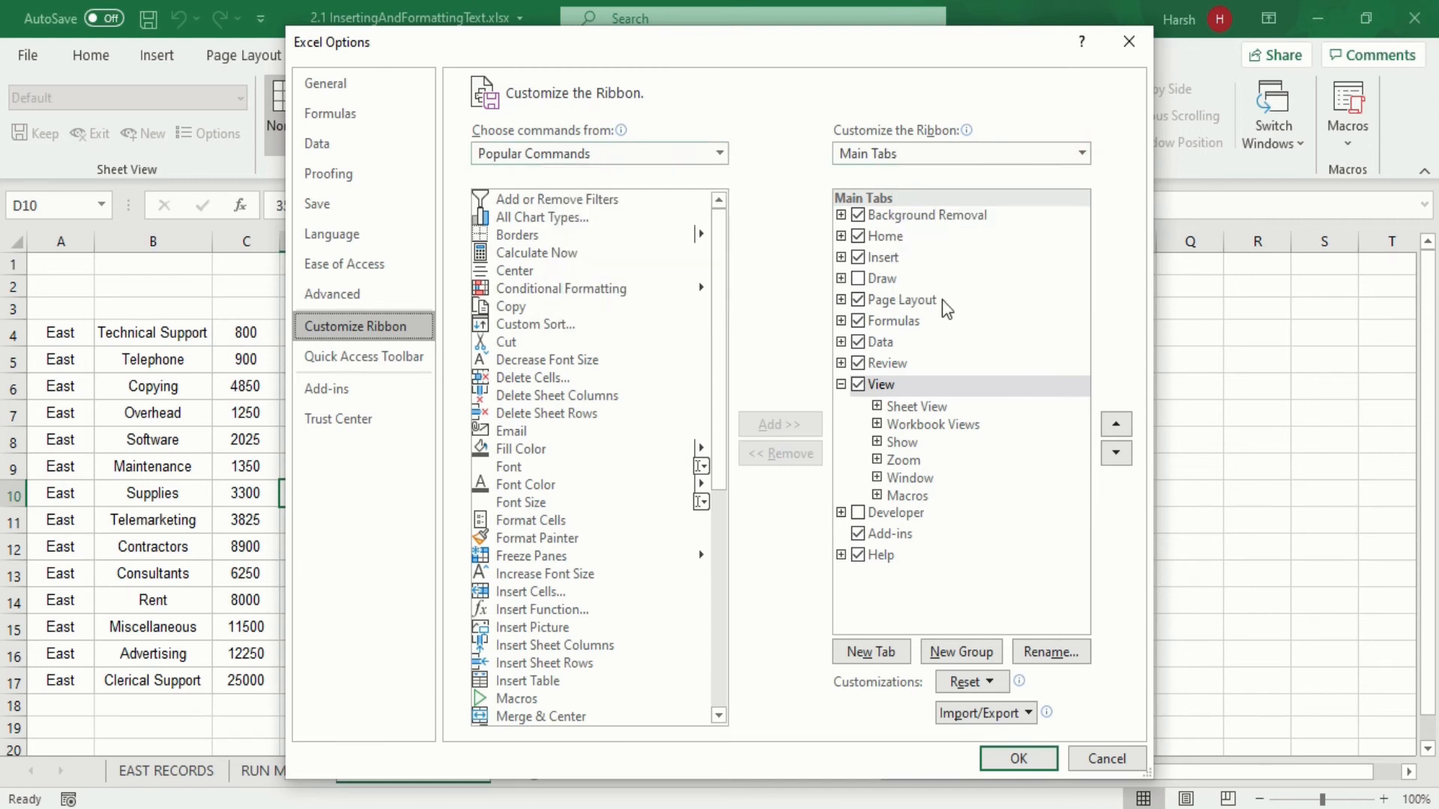
click(858, 516)
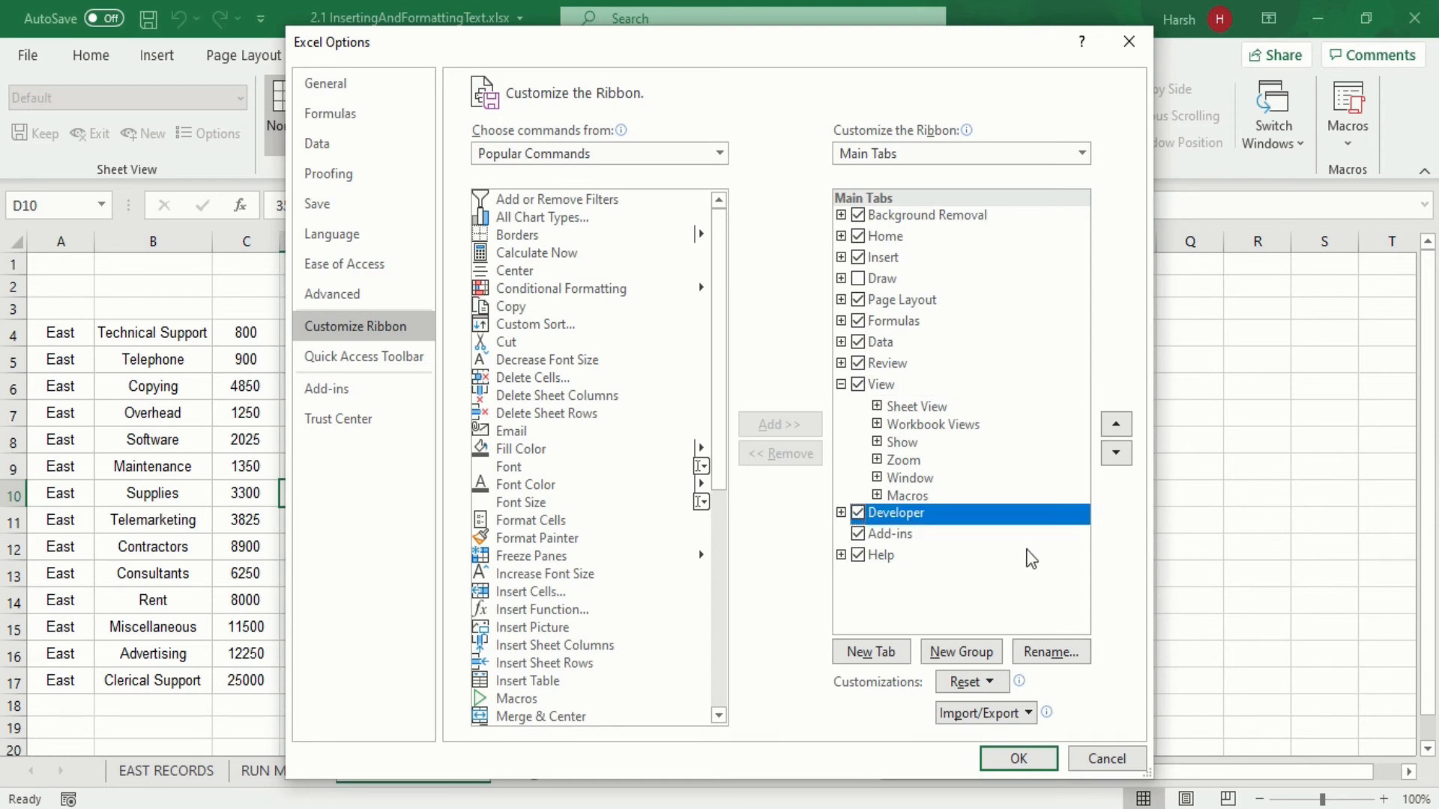
click(1019, 759)
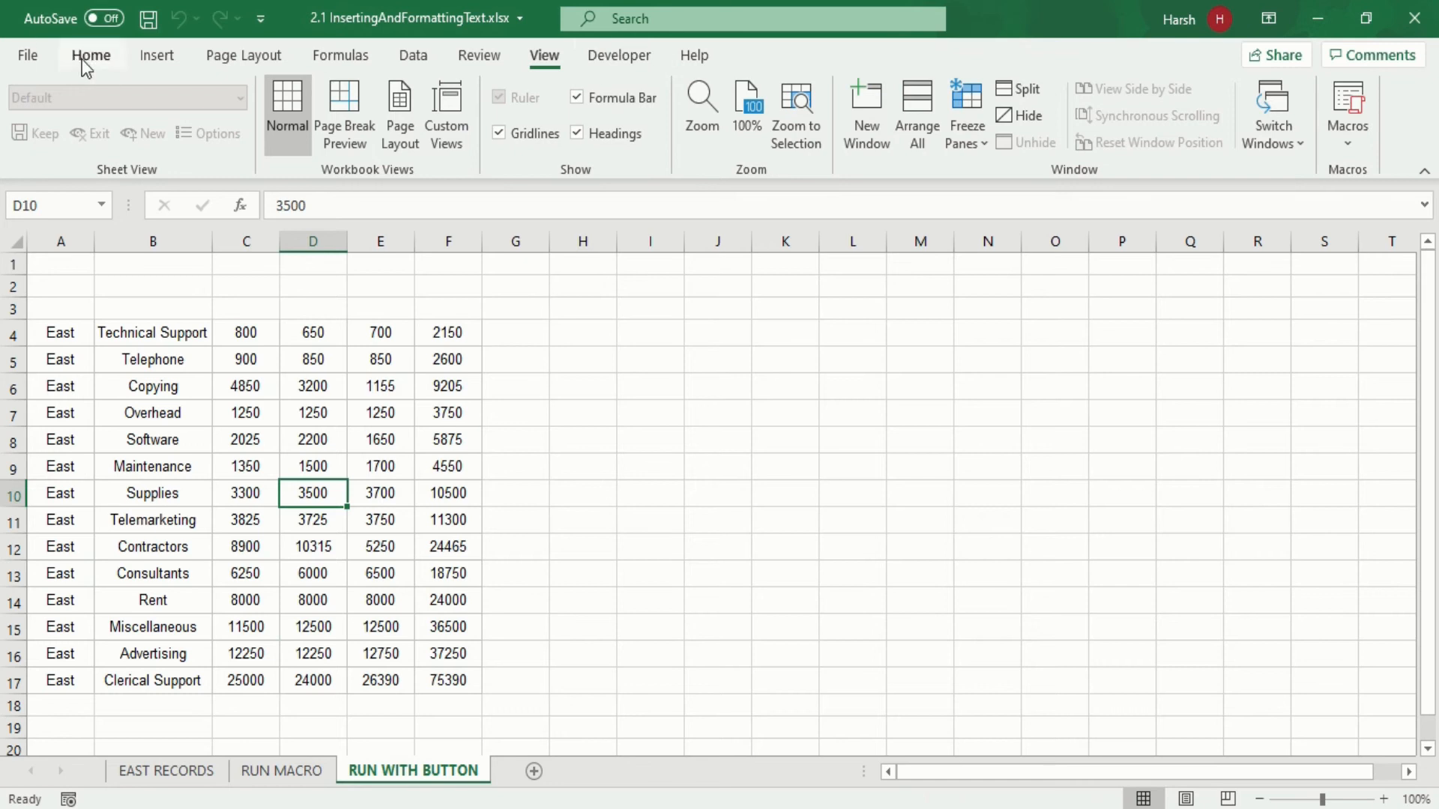
Draw a form control button over about H4:K6 and choose the Addheaders macro for it
click(638, 66)
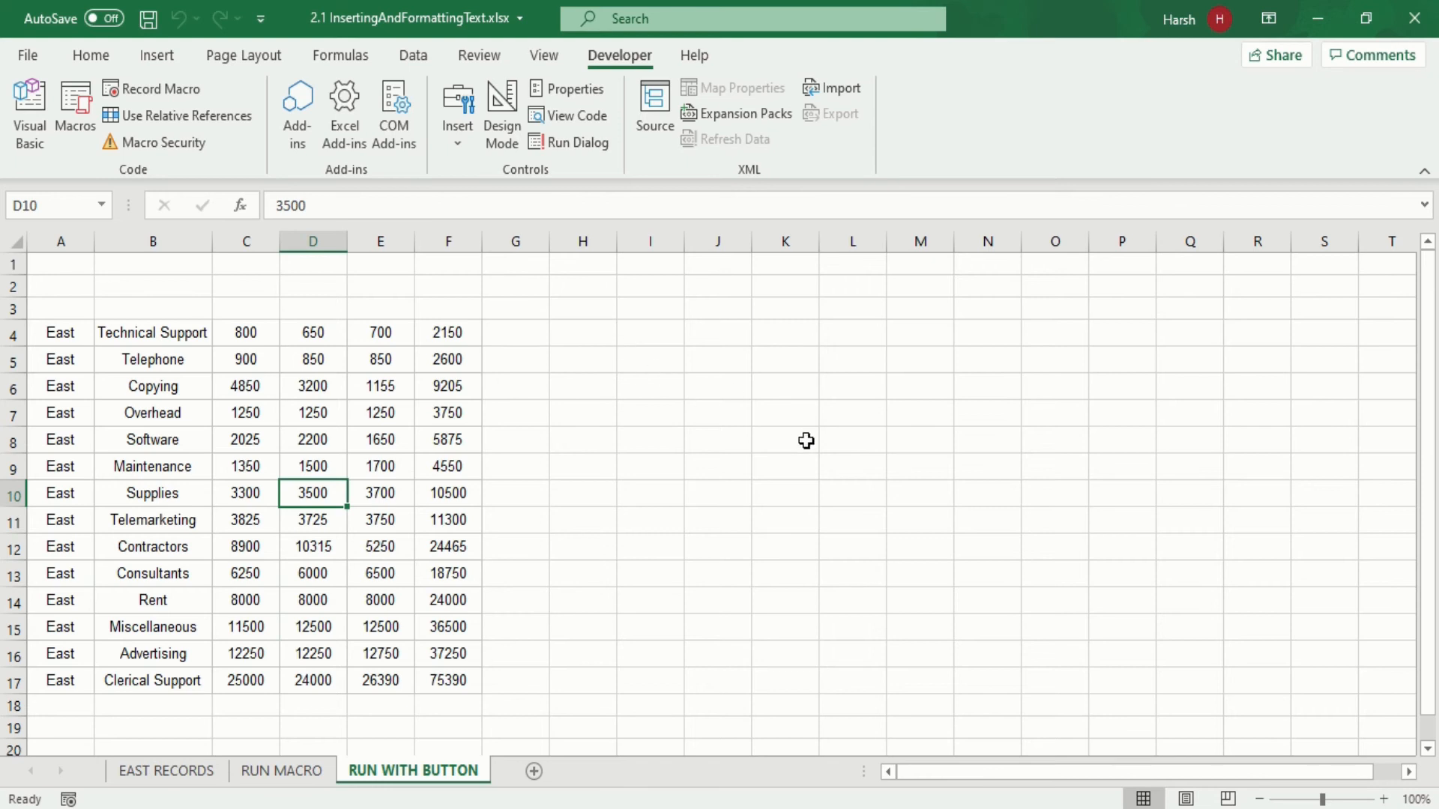
click(466, 146)
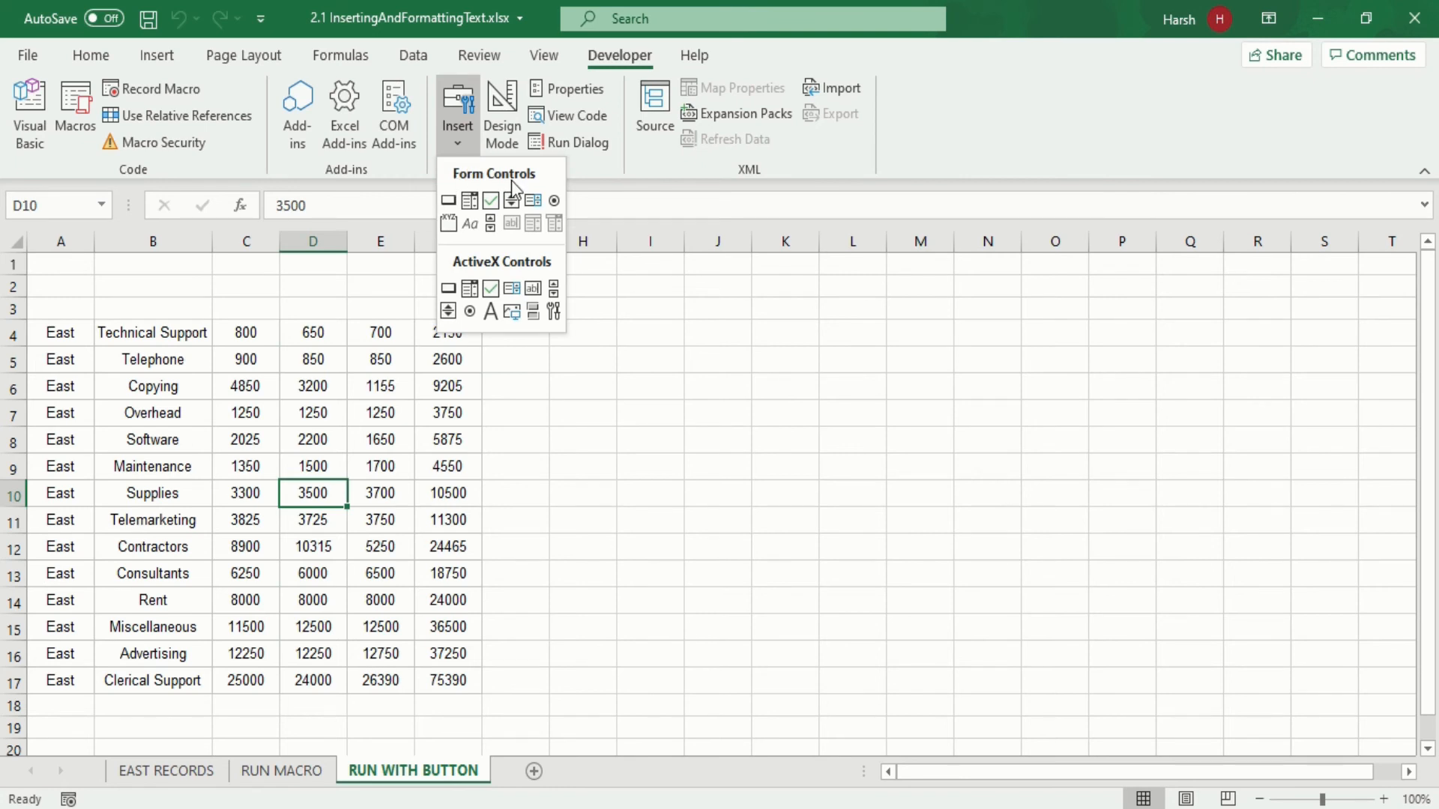
click(449, 201)
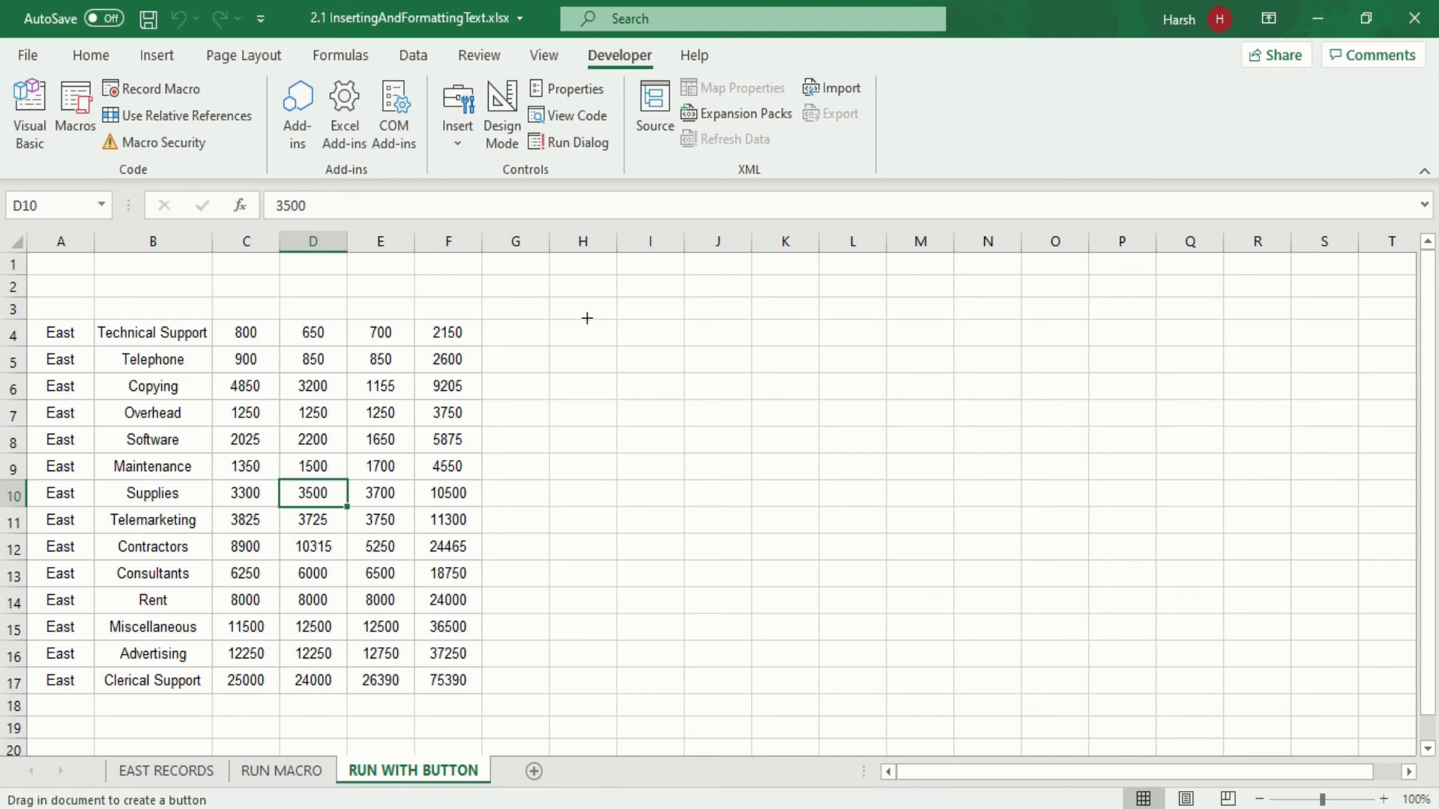
drag(587, 320, 770, 384)
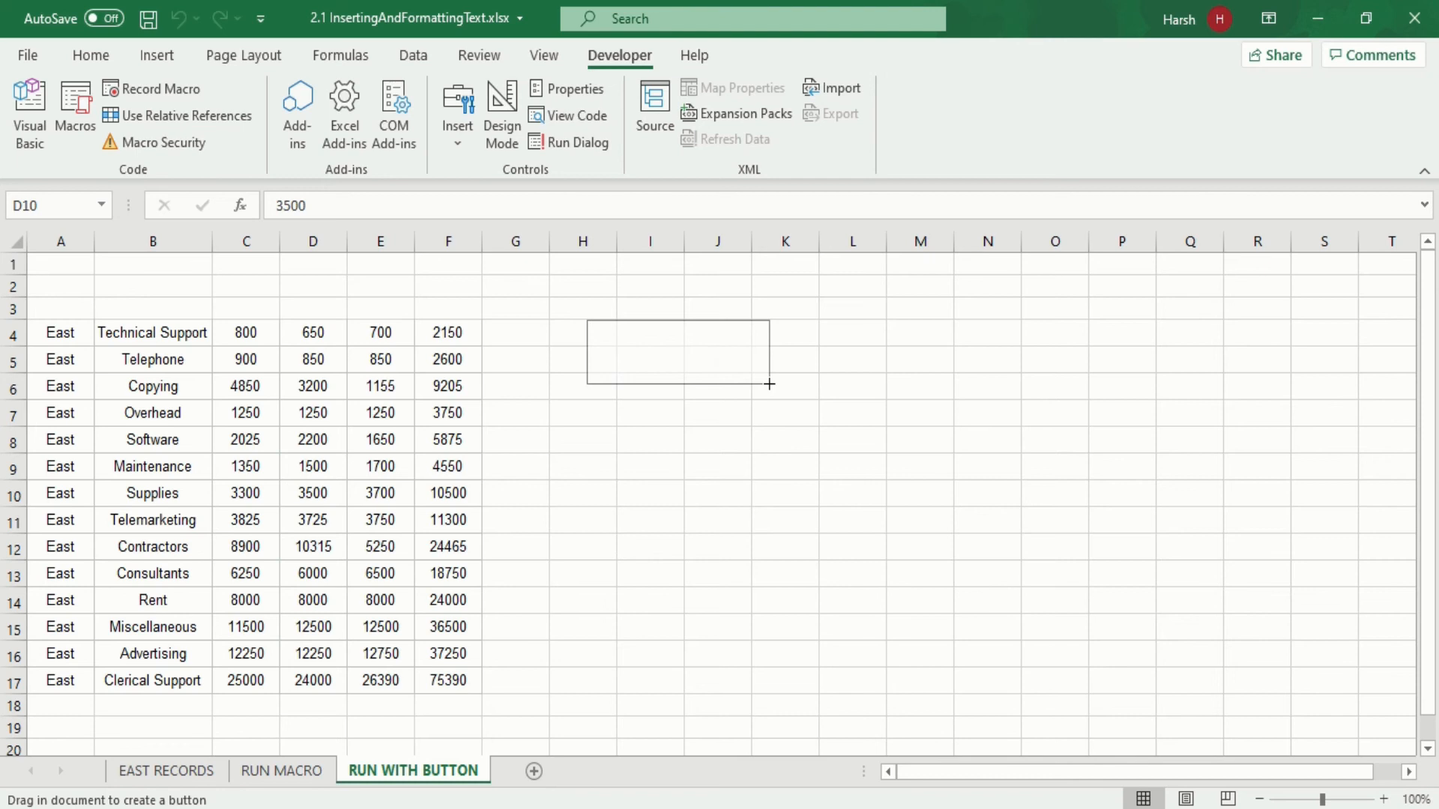
drag(769, 384, 768, 383)
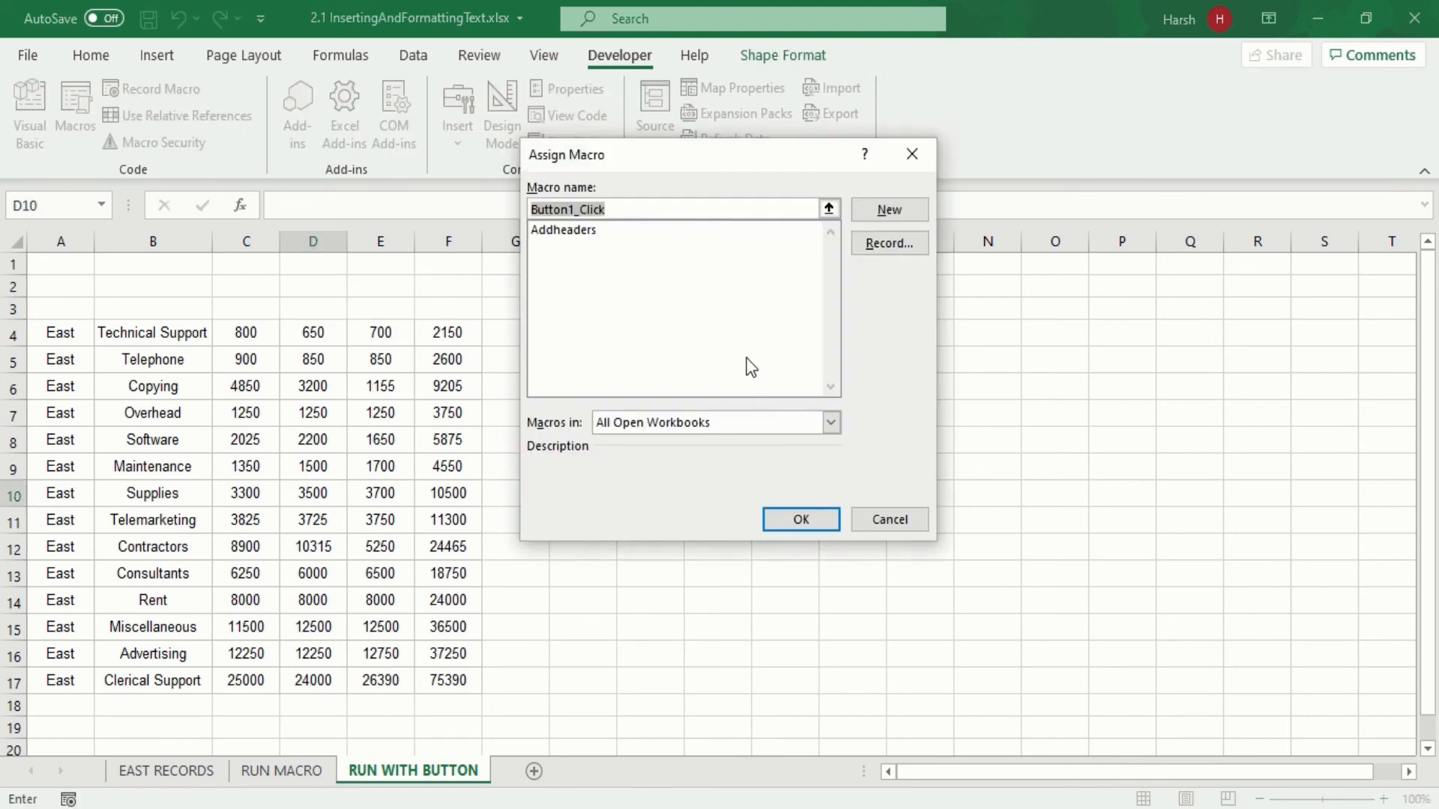
click(594, 233)
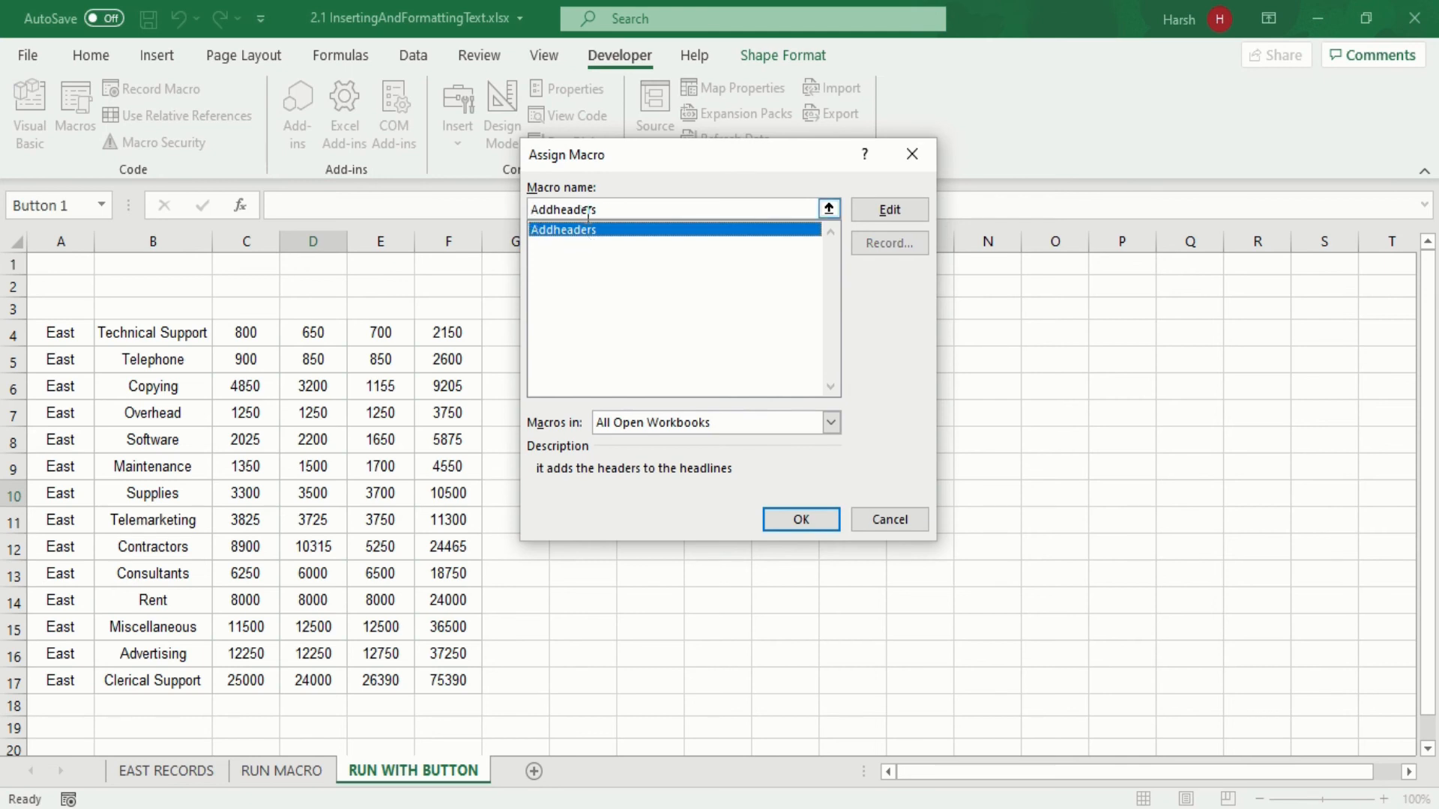
Review the full Addheaders macro code in the Visual Basic editor and return to the worksheet
click(885, 212)
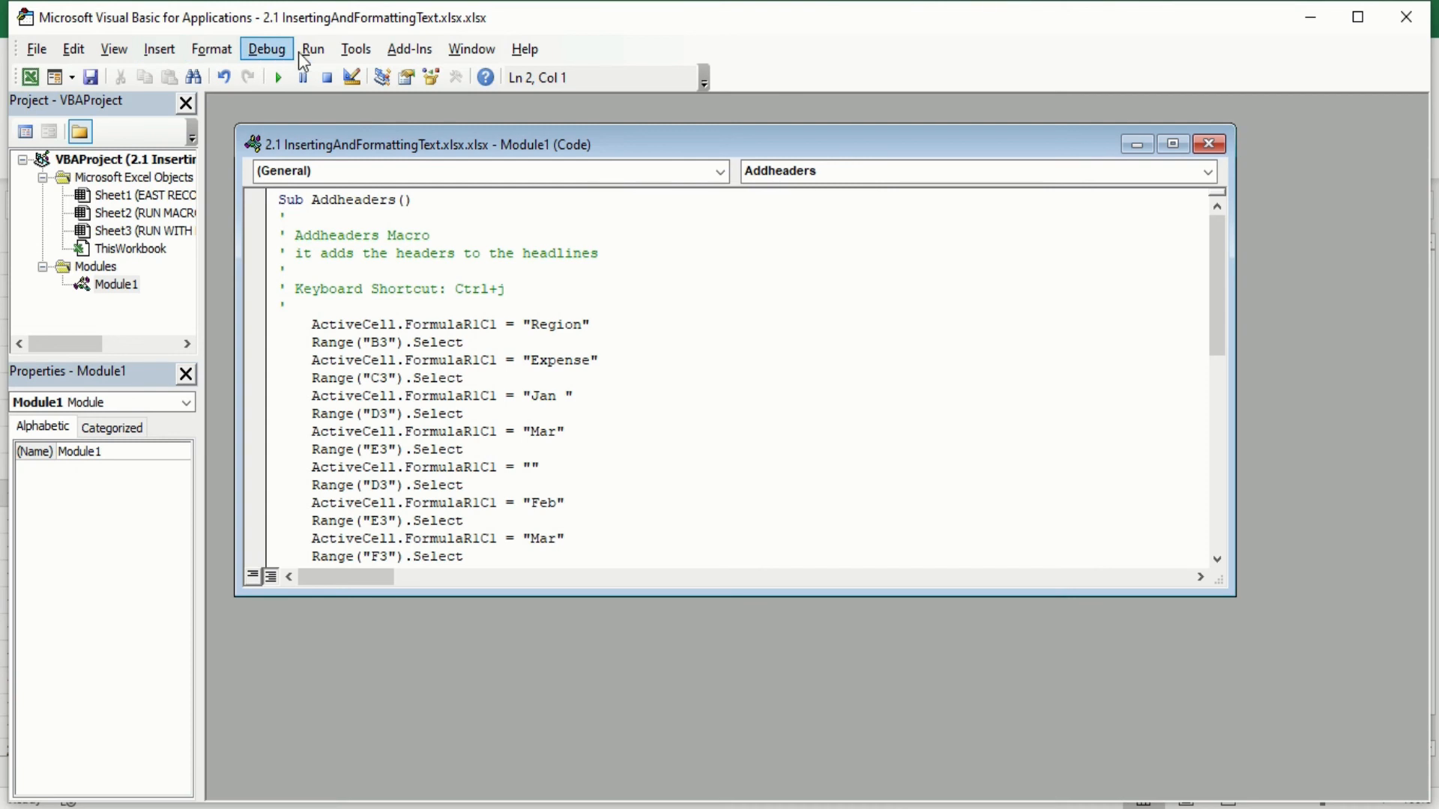
scroll(557, 422, down, 2)
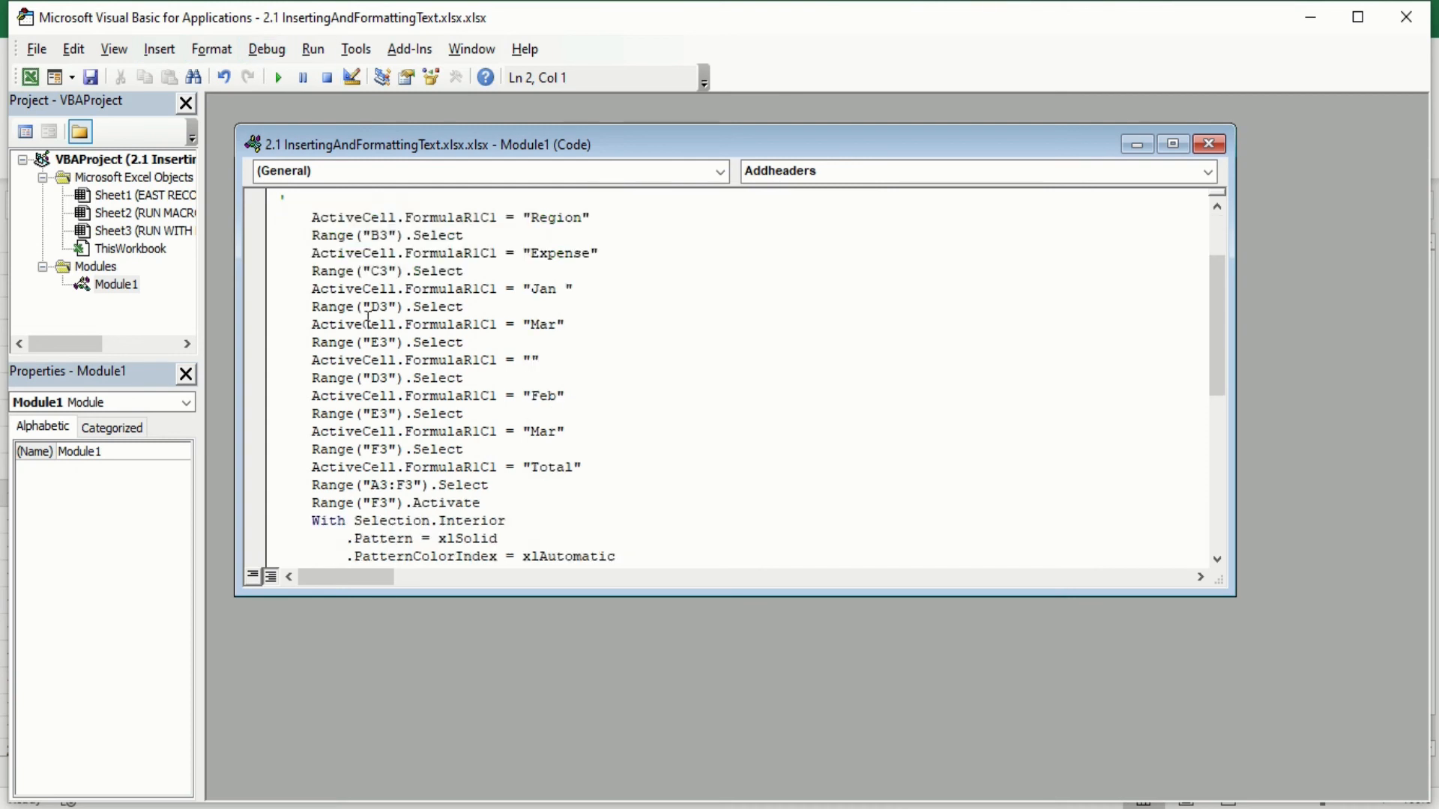
scroll(530, 280, up, 2)
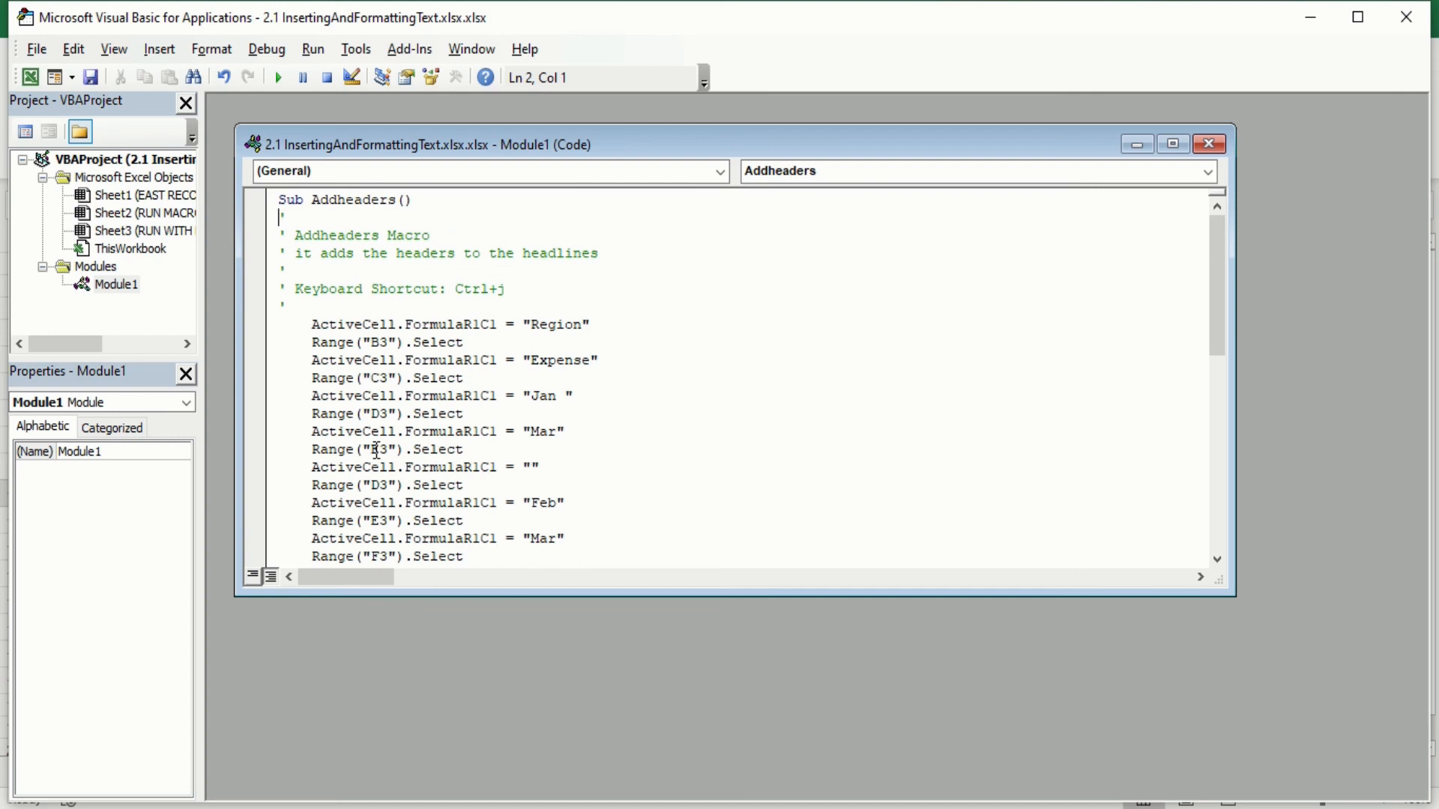
scroll(568, 453, down, 1)
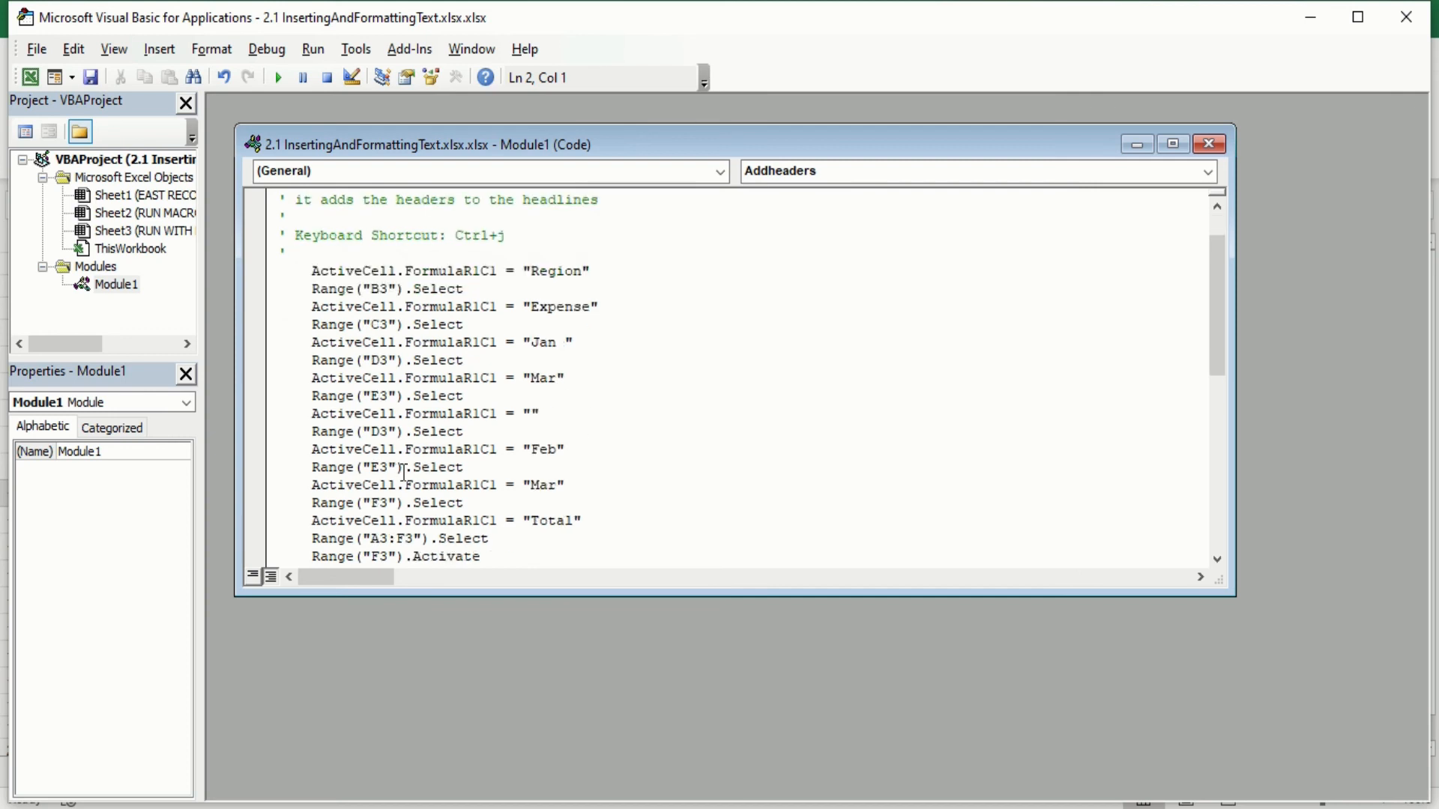
scroll(545, 455, down, 8)
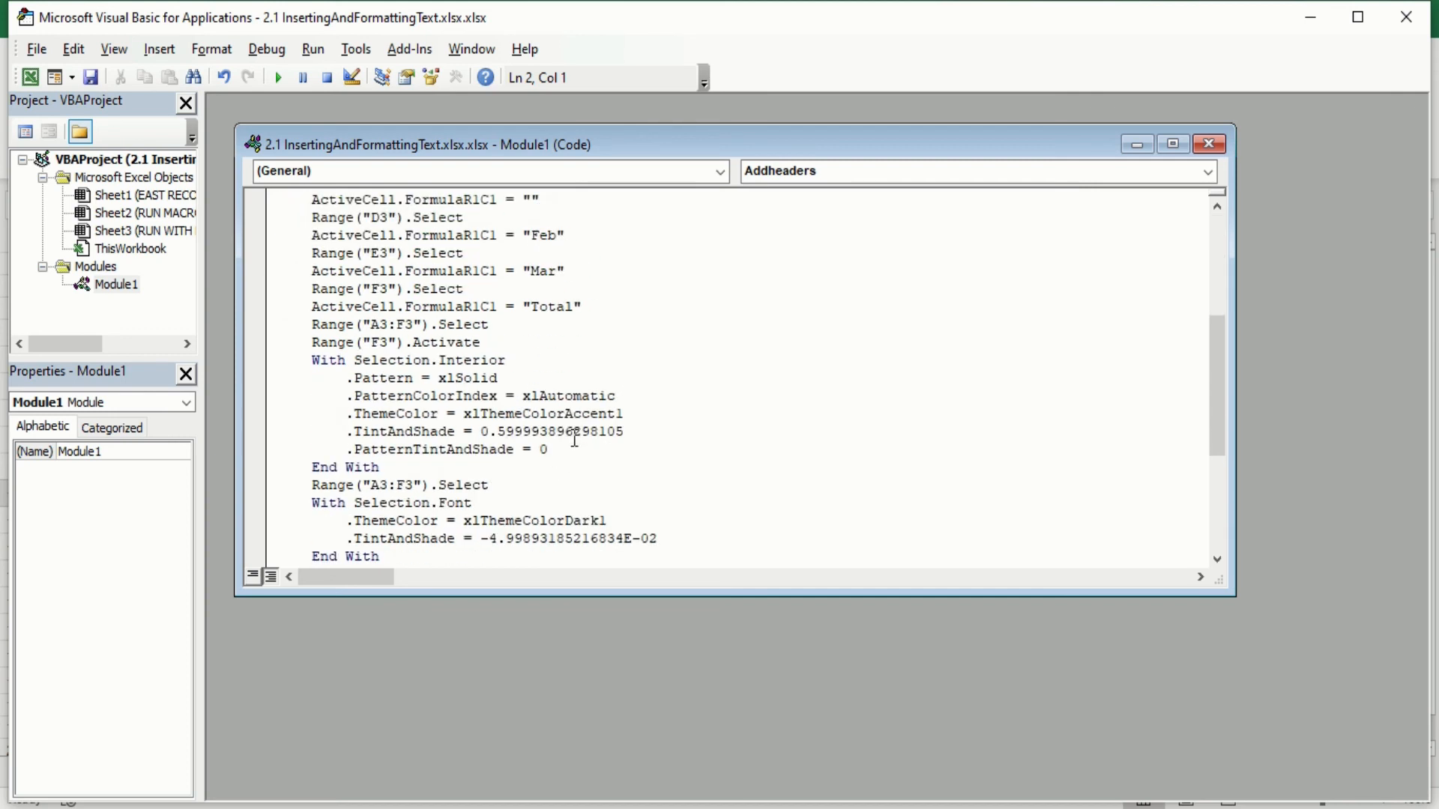
scroll(573, 395, down, 1)
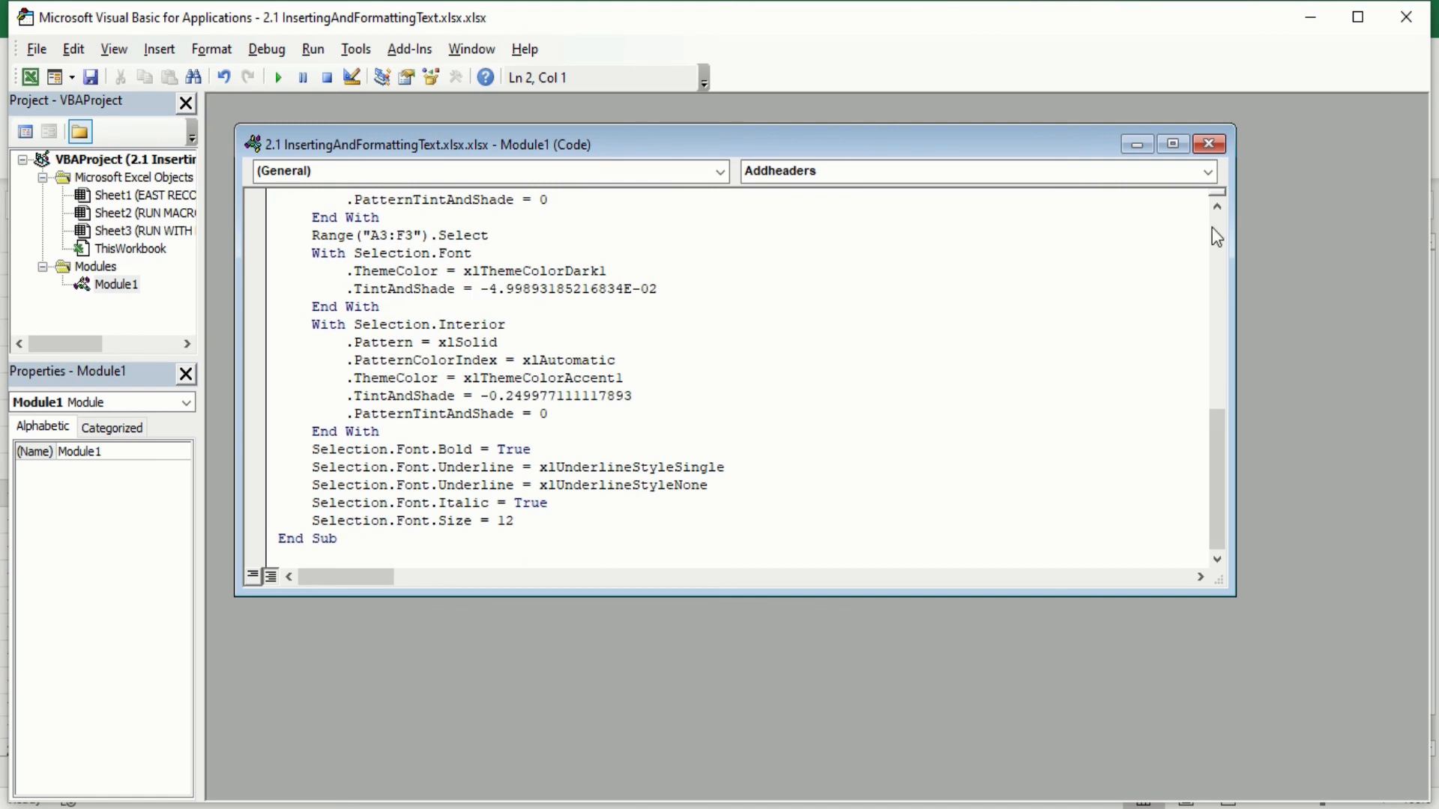
click(1209, 145)
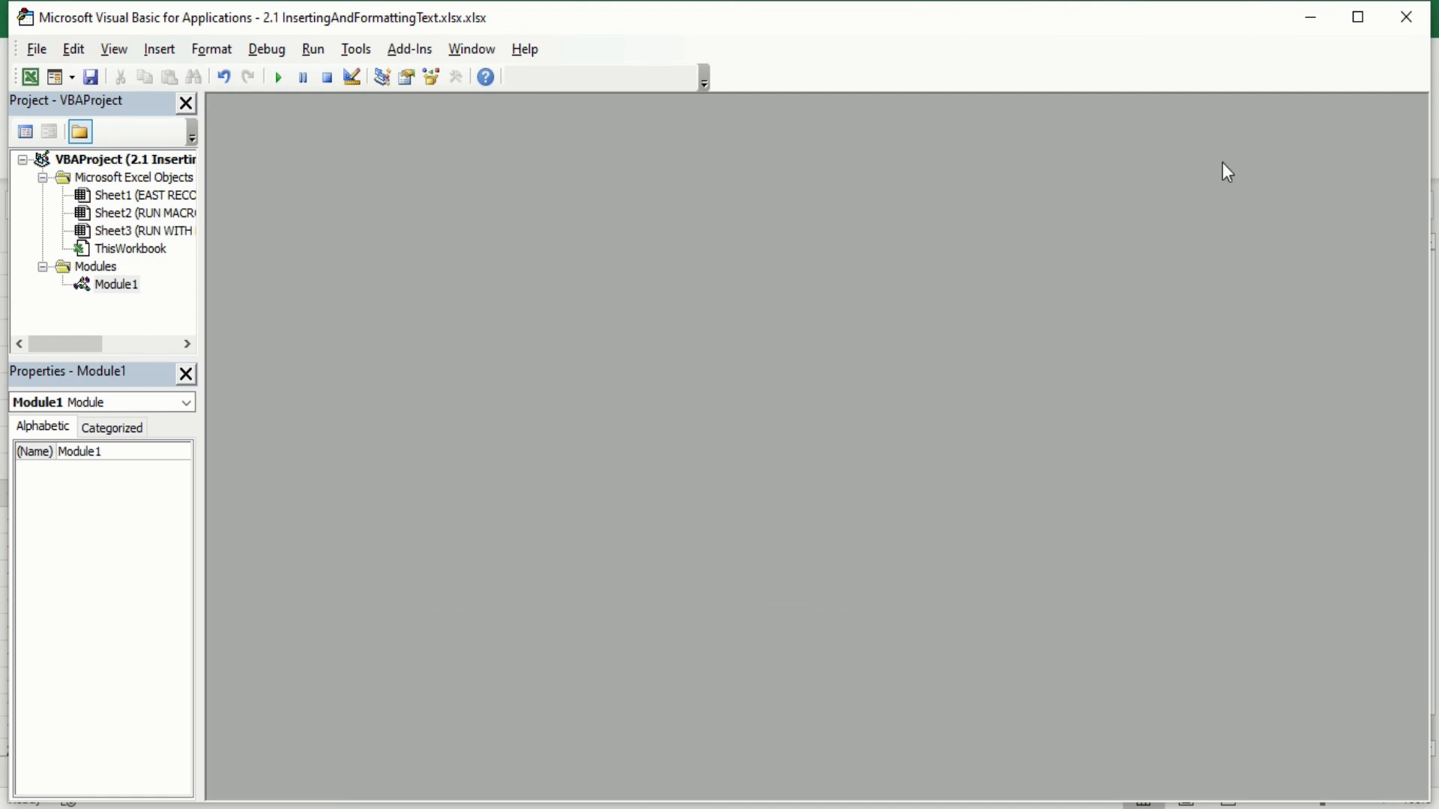
click(1398, 32)
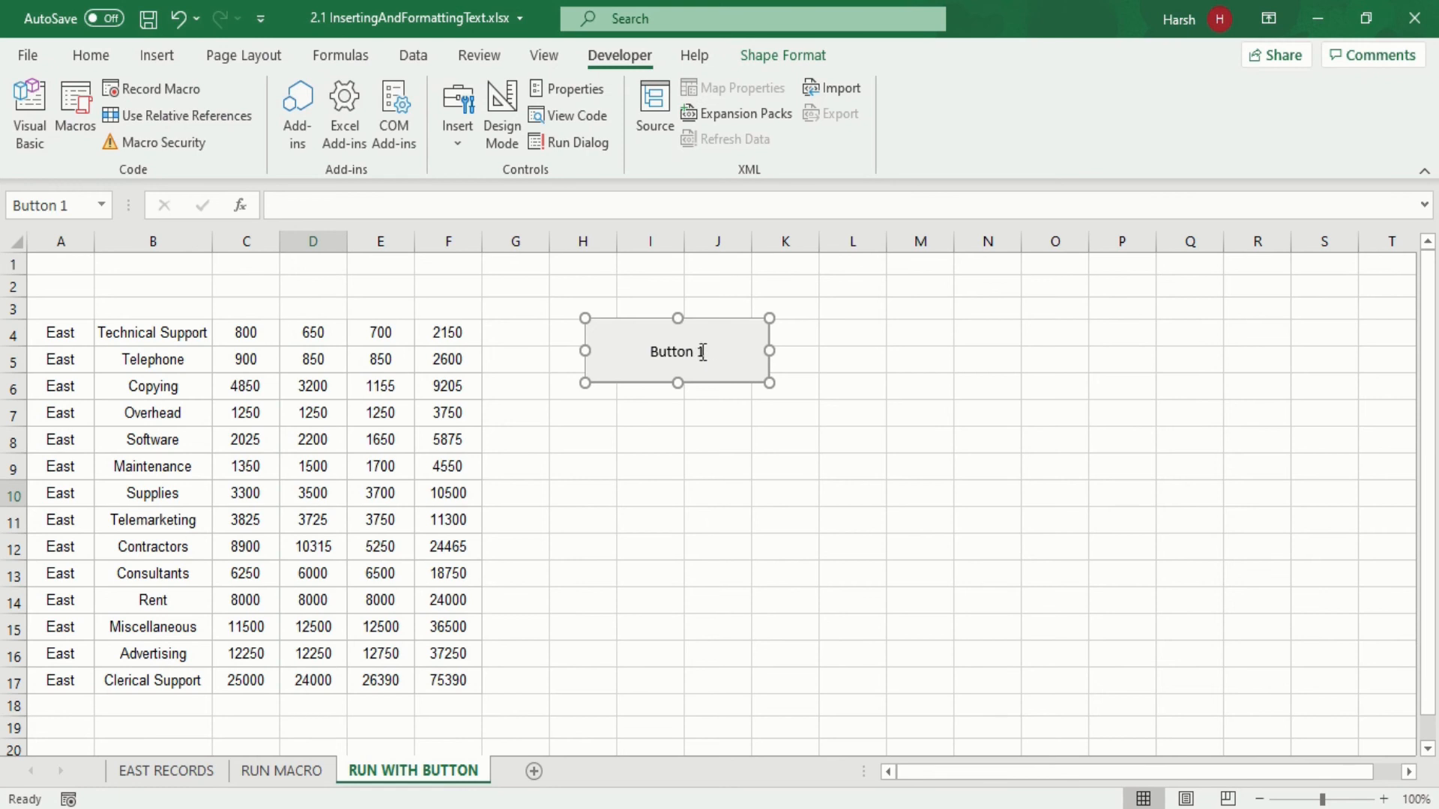
Change the button's label to Addheaders
click(703, 352)
key(ctrl+a)
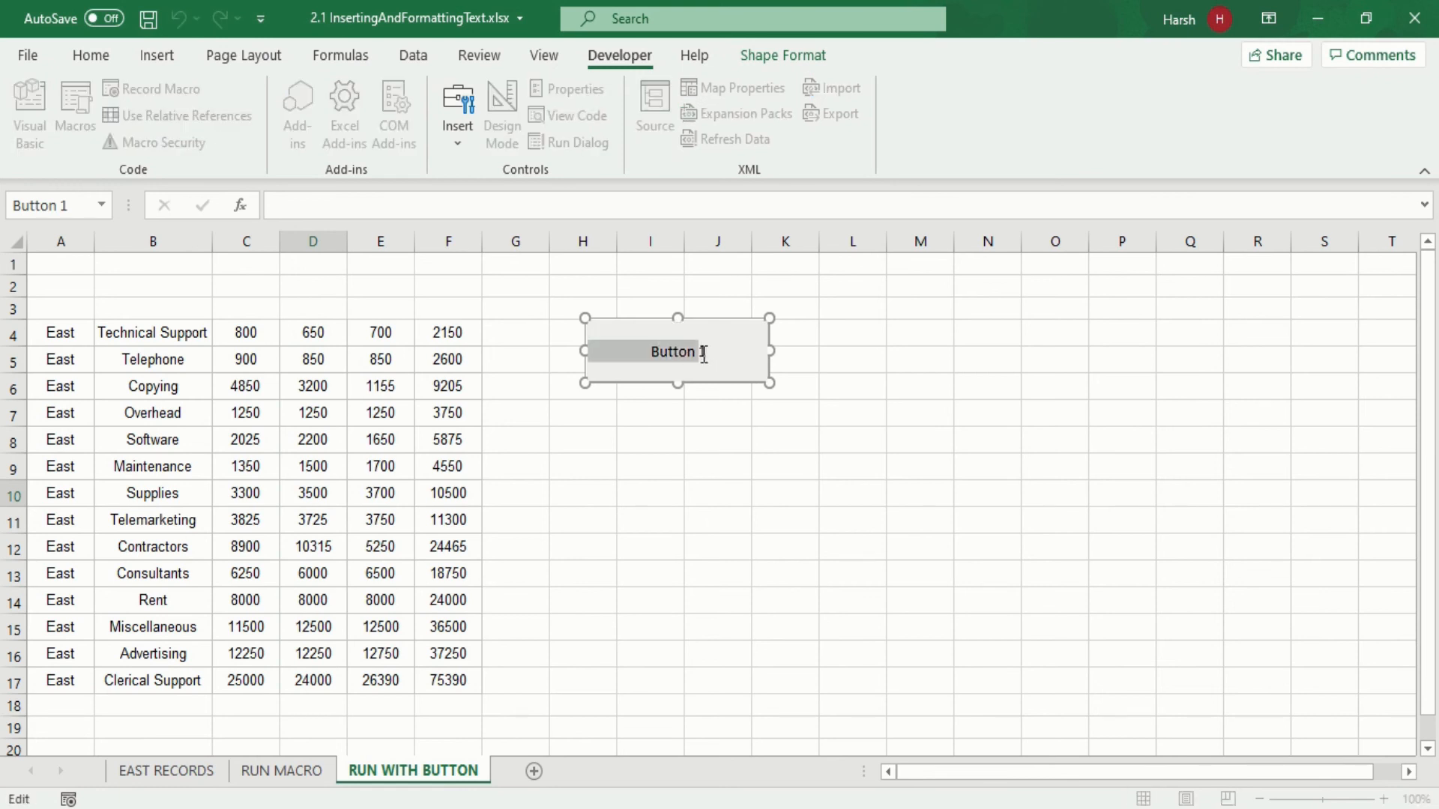
text(A)
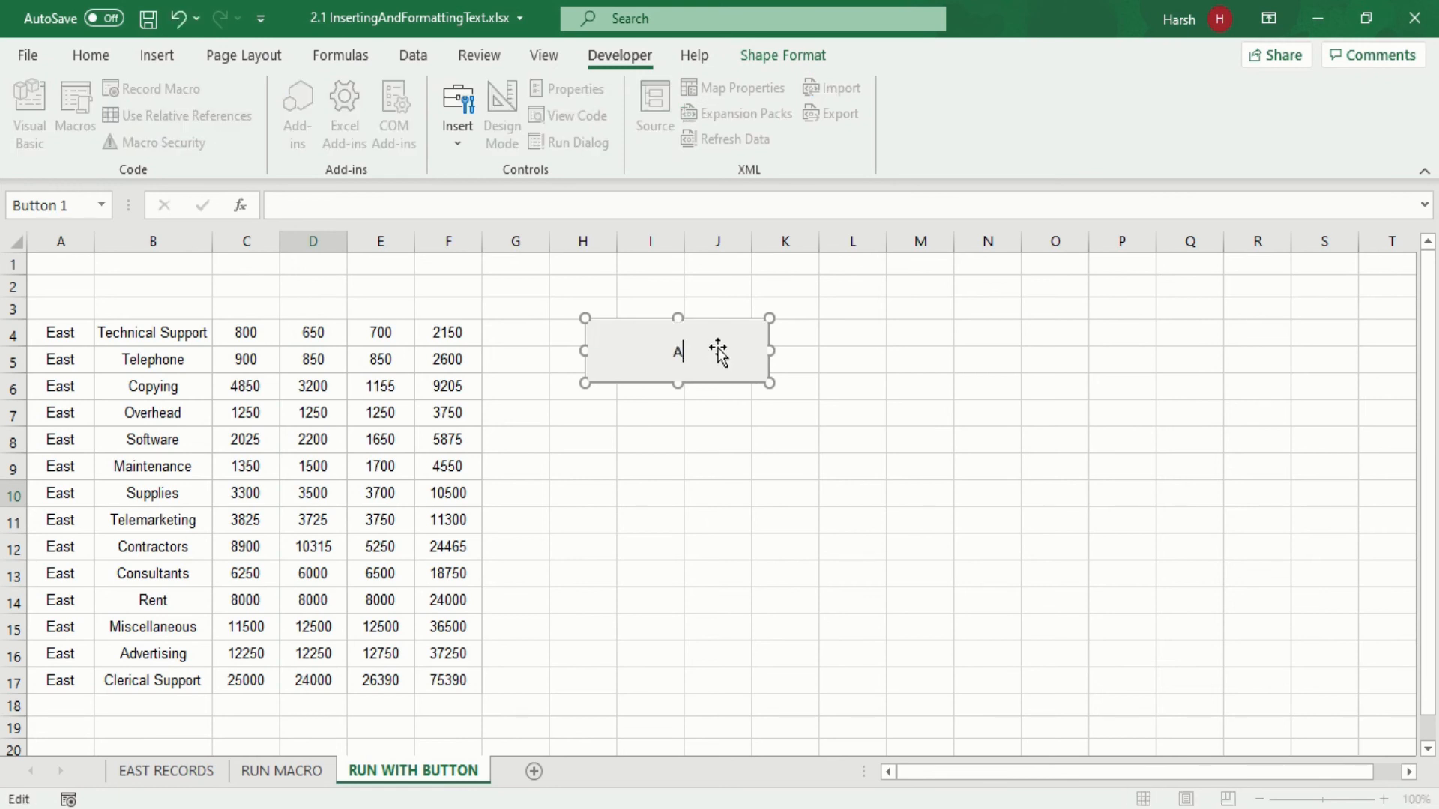
text(ddheaders)
click(688, 414)
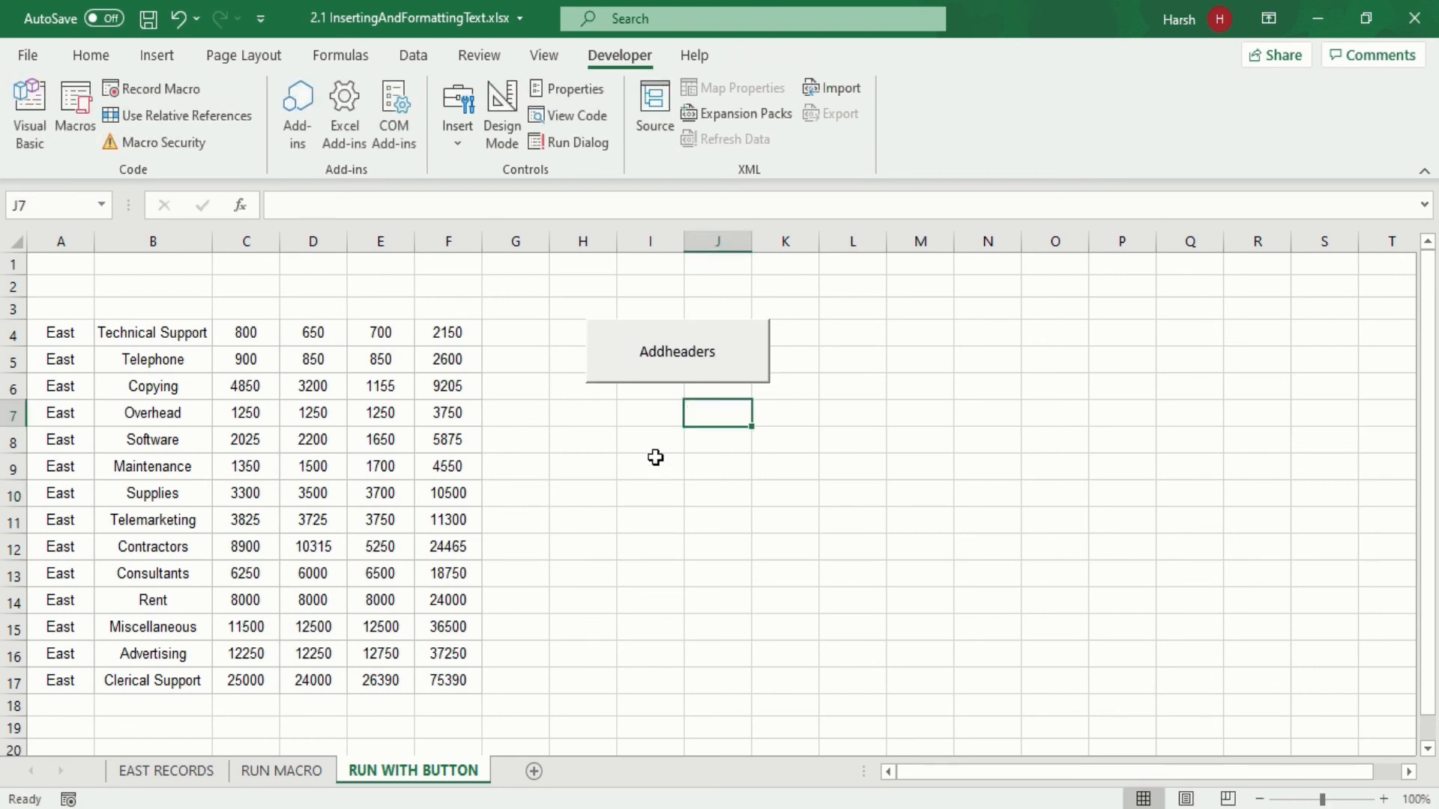
Run the macro from the Addheaders button to insert the formatted header row in A3:F3
click(672, 368)
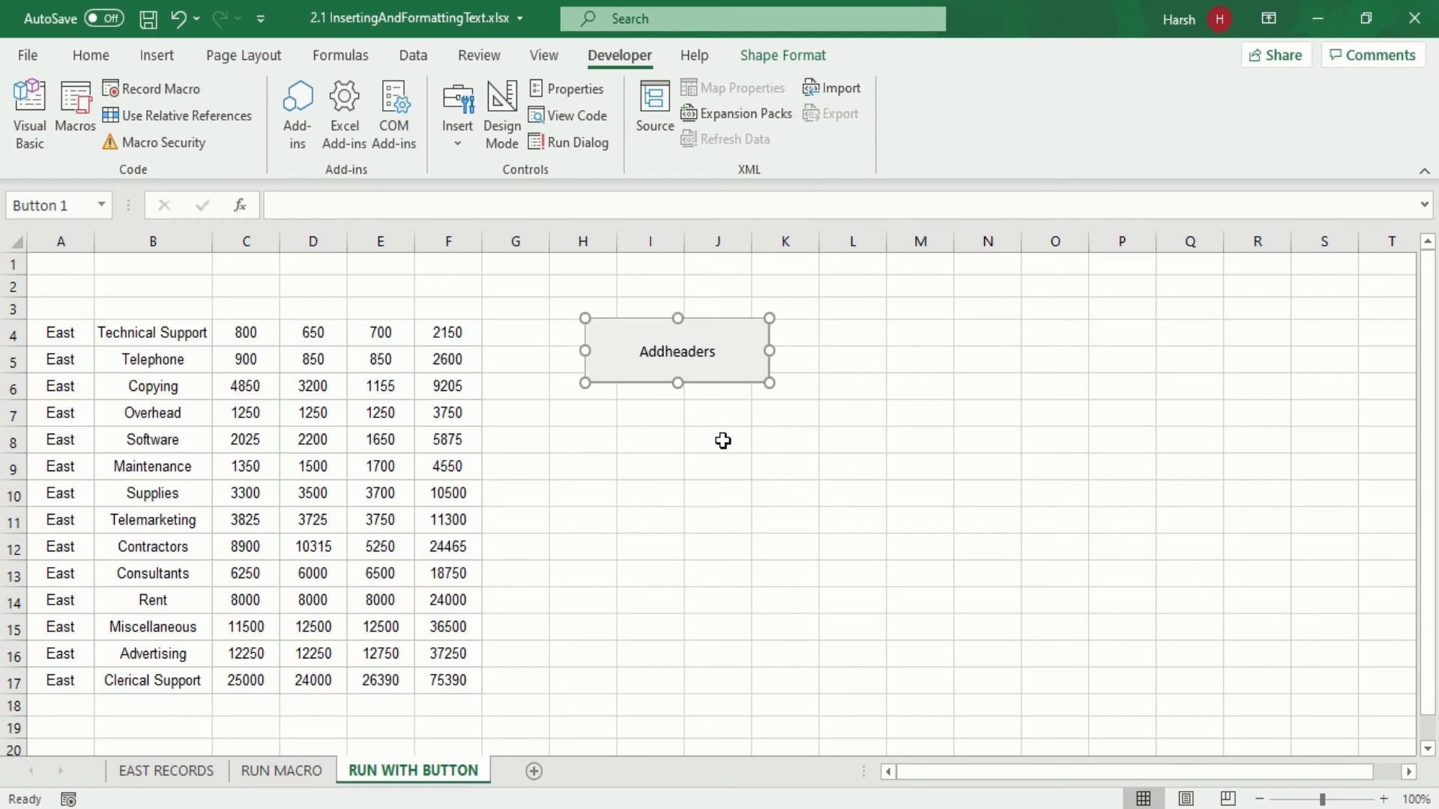
click(717, 463)
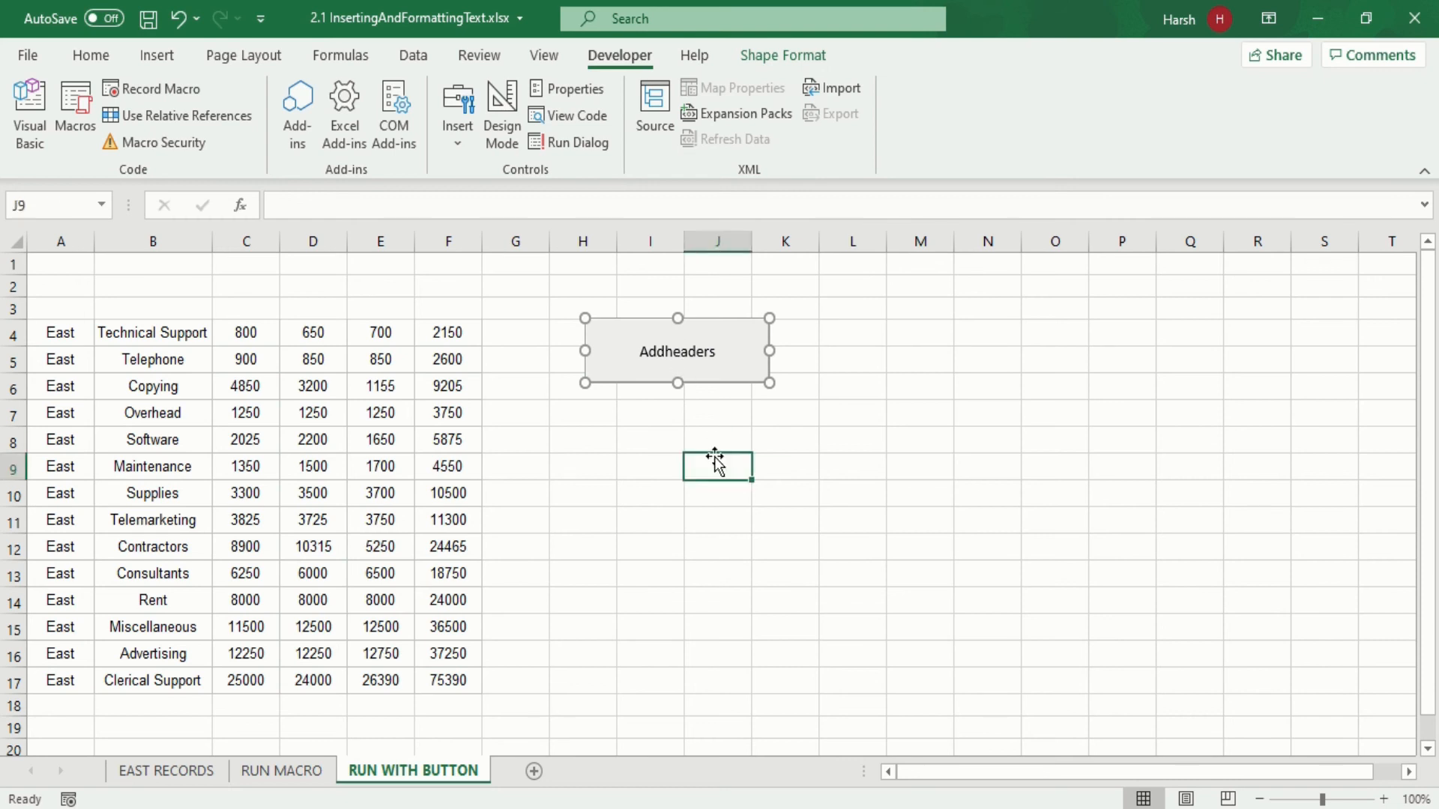
click(727, 378)
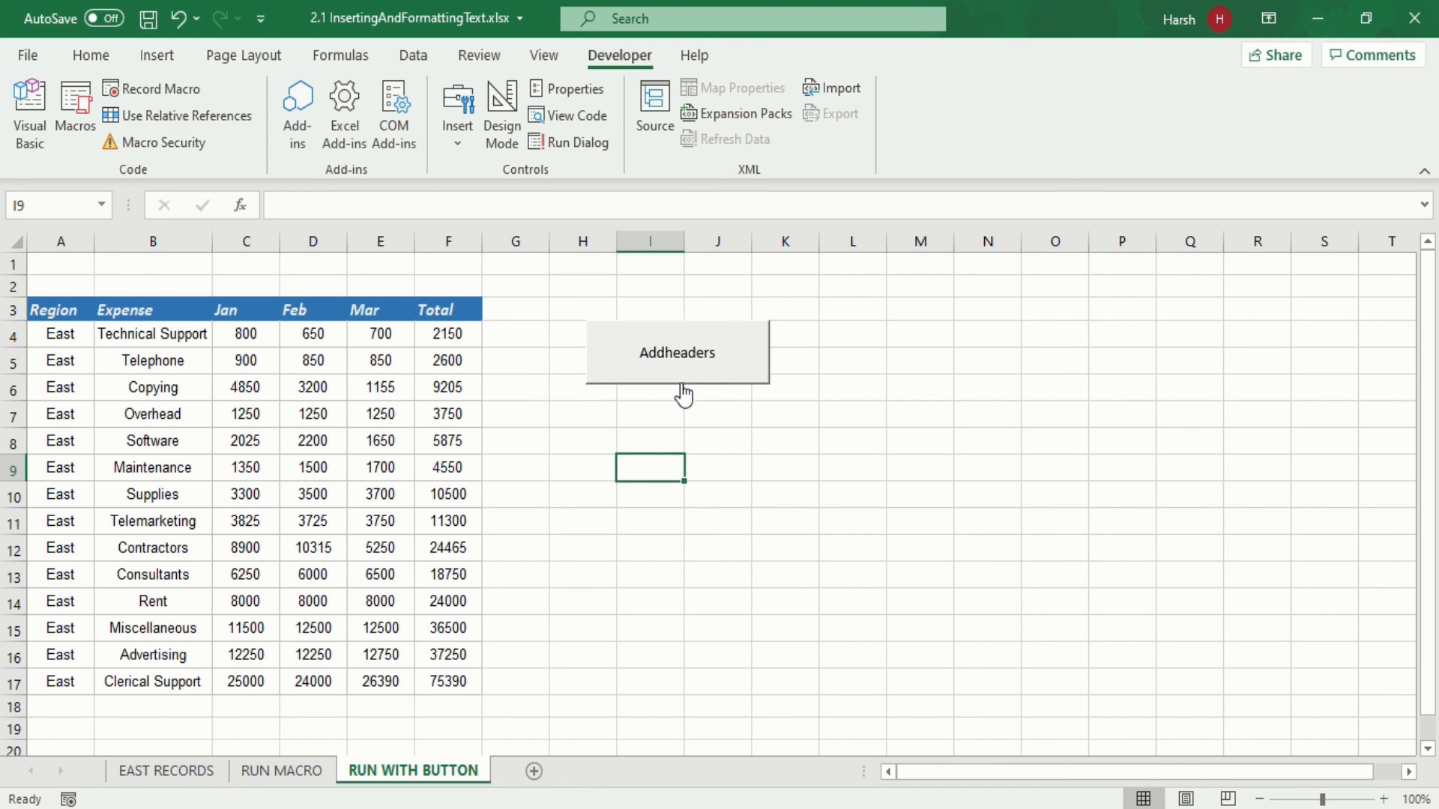
Check which macro is assigned to the Addheaders button, leaving the assignment as it is
right_click(736, 361)
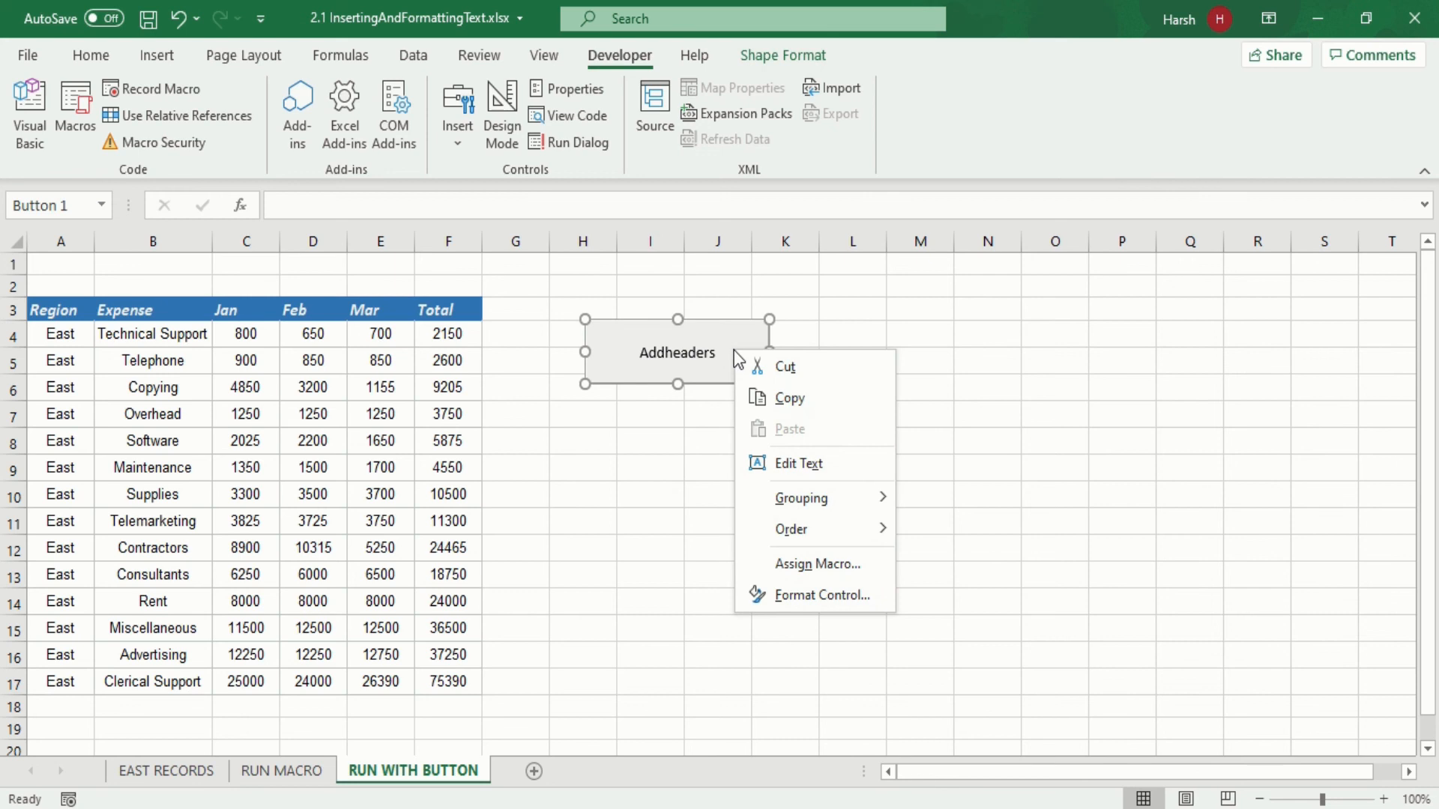
click(804, 562)
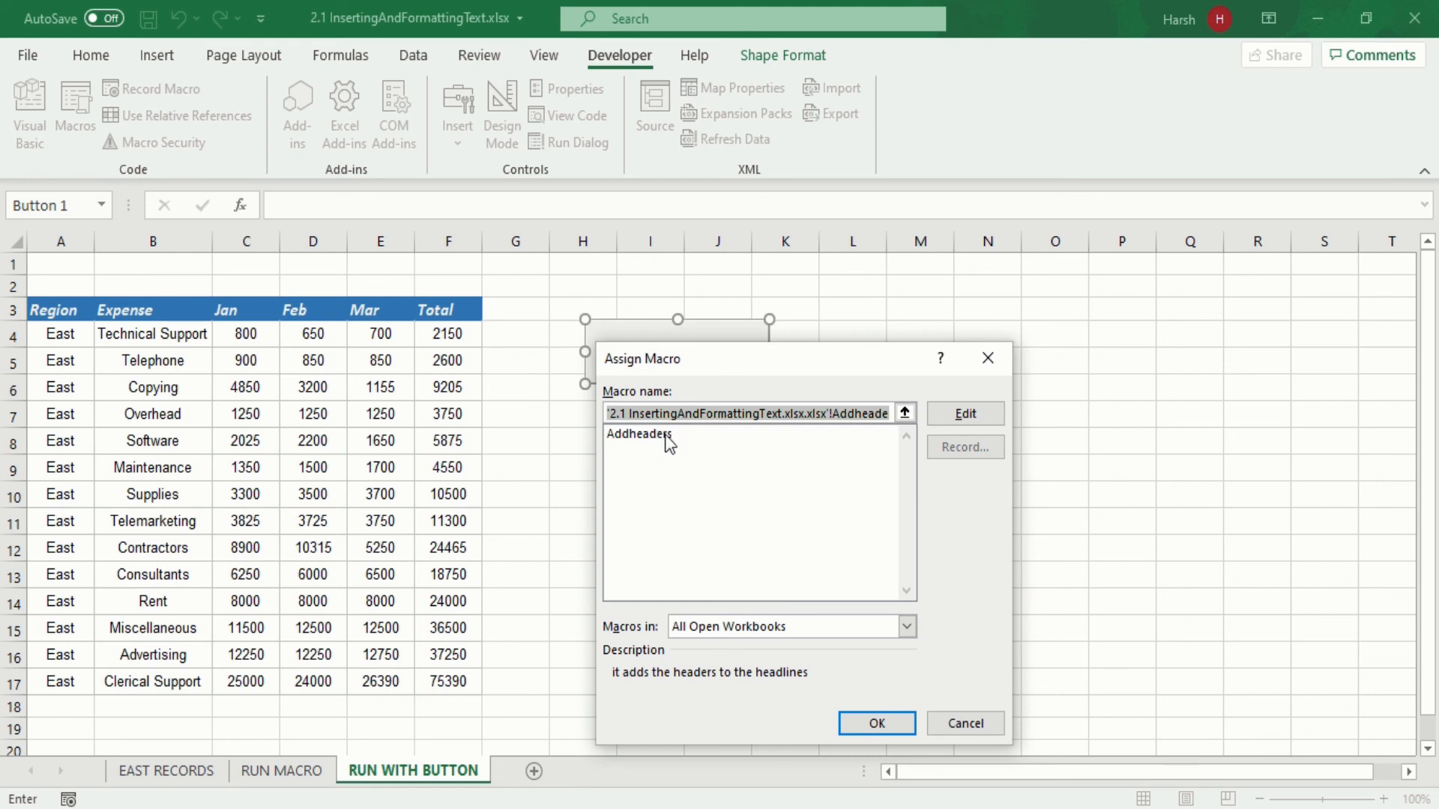
click(1000, 371)
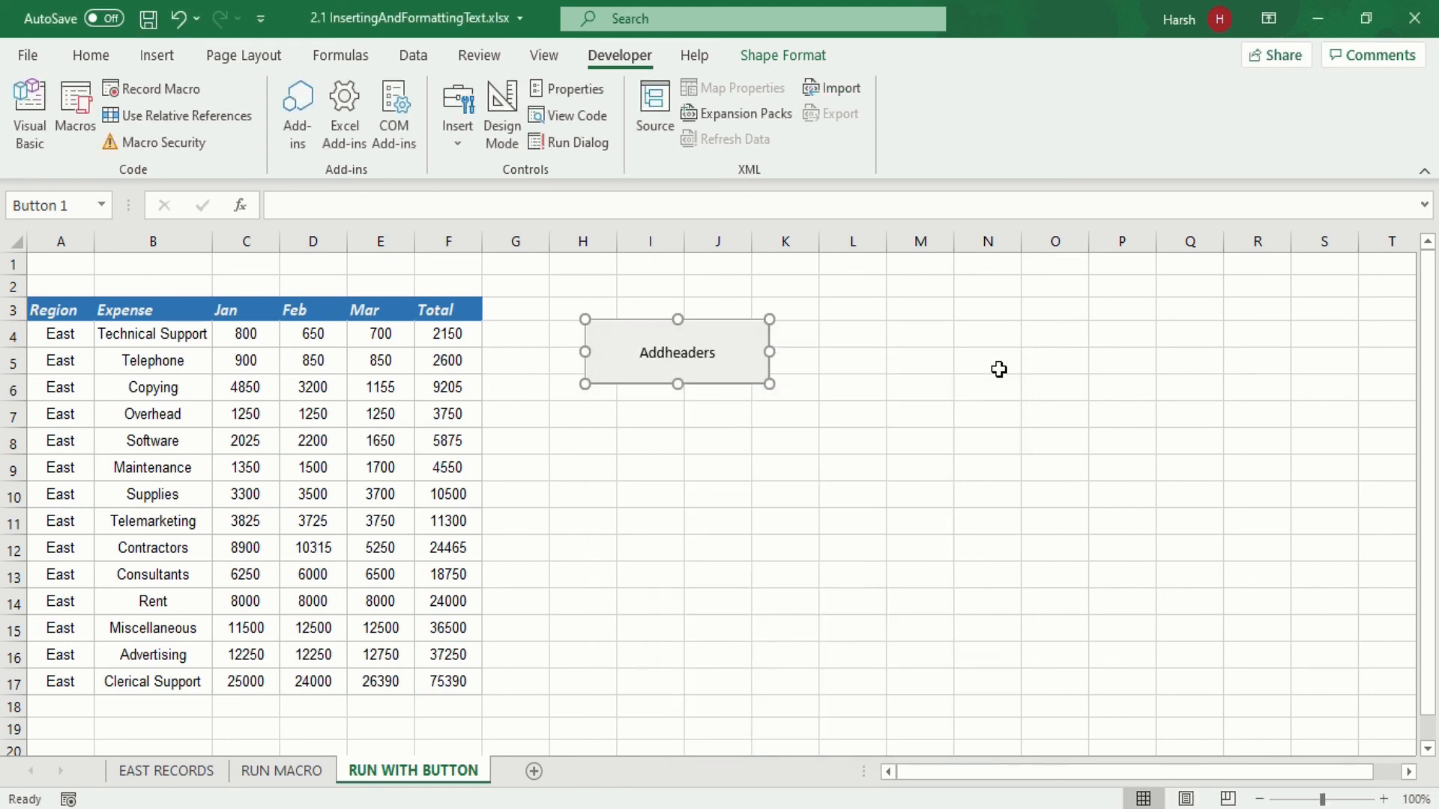